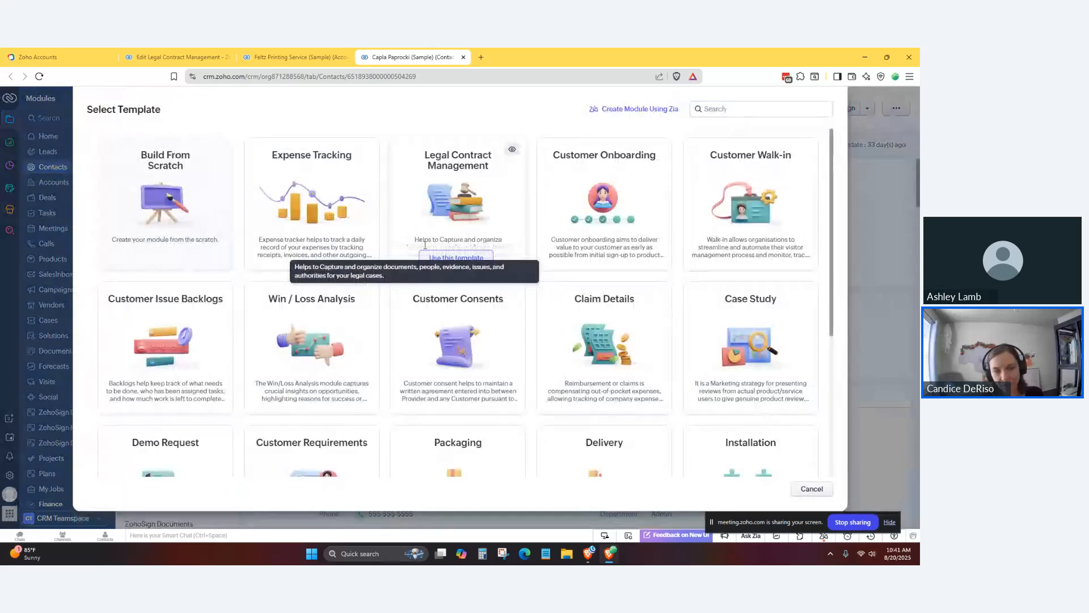
Step: Browse the module templates and use the Customer Requirements template for the new module
{"action": "scroll", "coordinate": [343, 355], "scroll_direction": "down", "scroll_amount": 4}
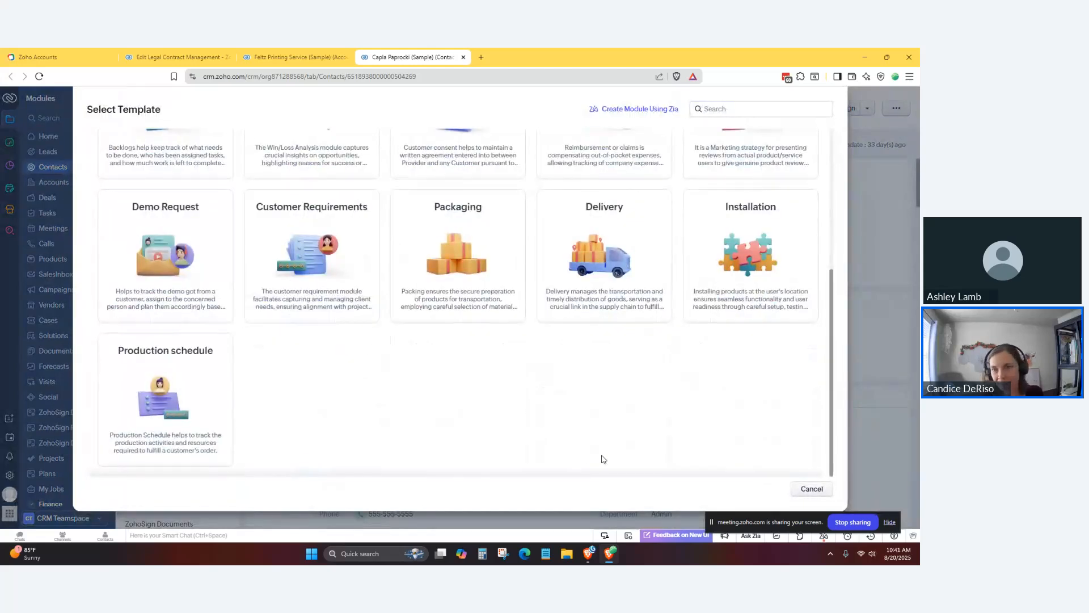
{"action": "scroll", "coordinate": [603, 458], "scroll_direction": "up", "scroll_amount": 2}
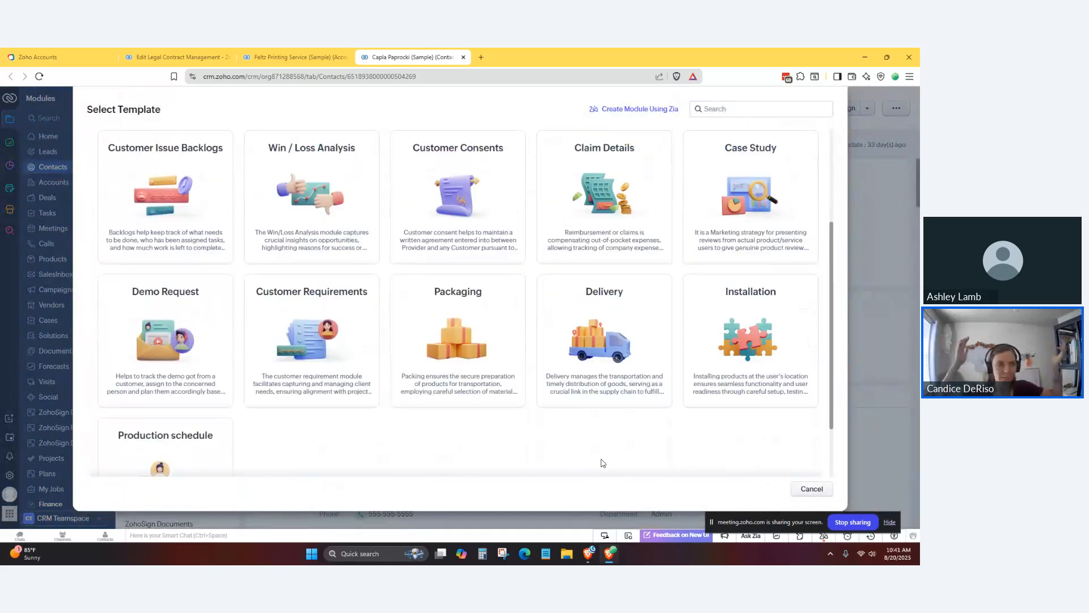
{"action": "scroll", "coordinate": [603, 463], "scroll_direction": "up", "scroll_amount": 1}
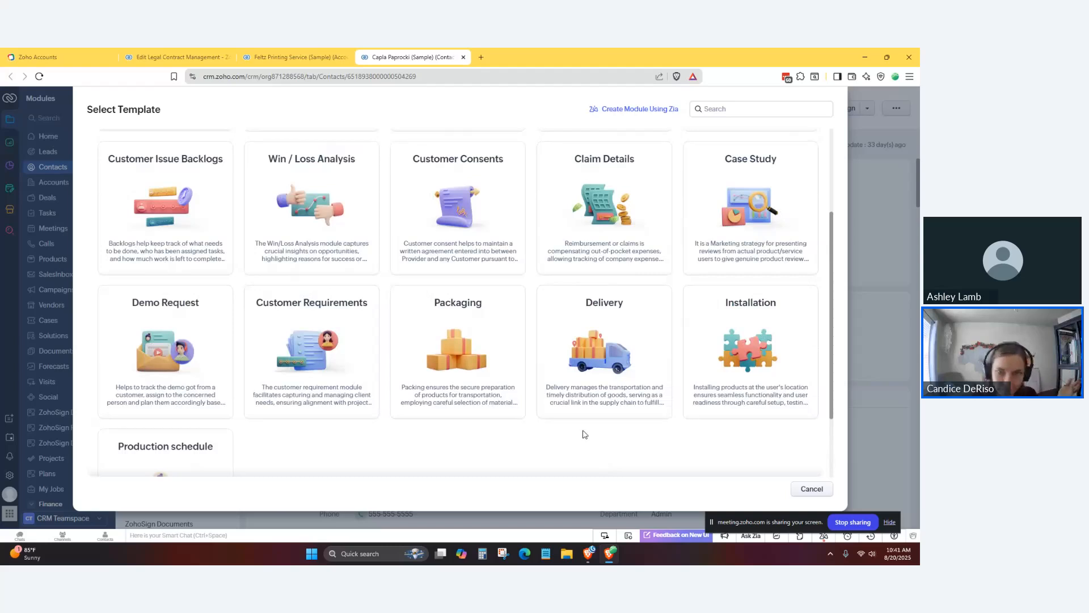
{"action": "mouse_move", "coordinate": [319, 333]}
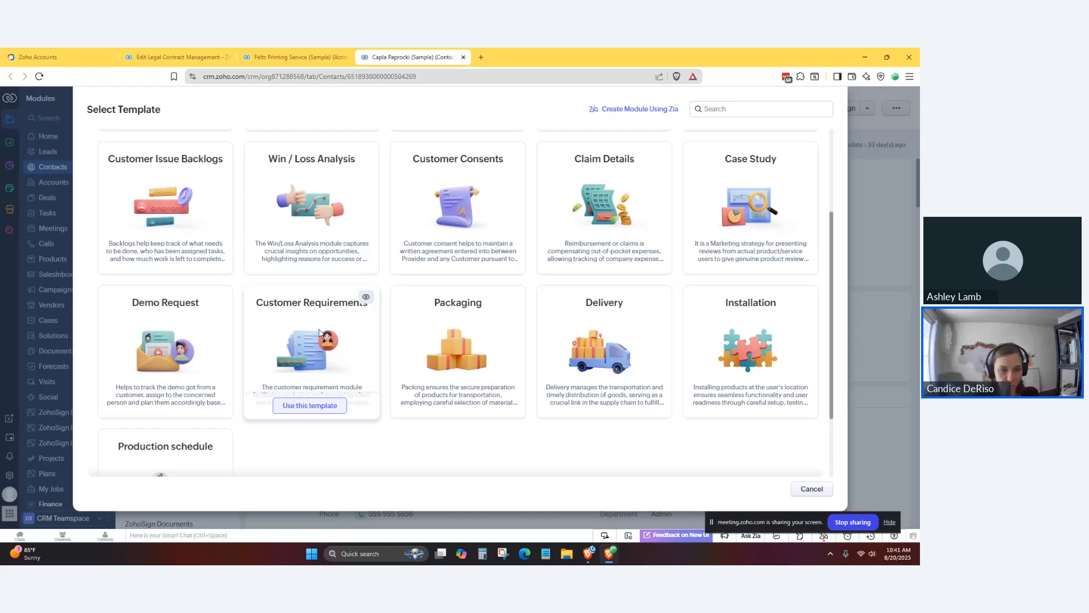
{"action": "left_click", "coordinate": [304, 406]}
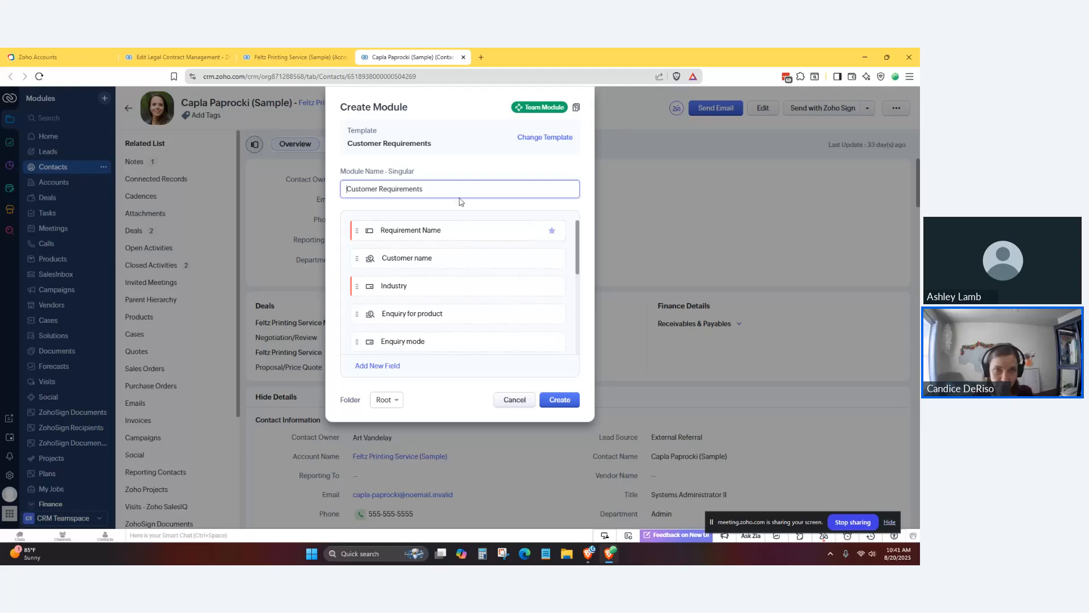
Step: Set the module's singular name to "Client Requirements" and its plural name to "Requirements"
{"action": "left_click_drag", "start_coordinate": [379, 187], "coordinate": [347, 188]}
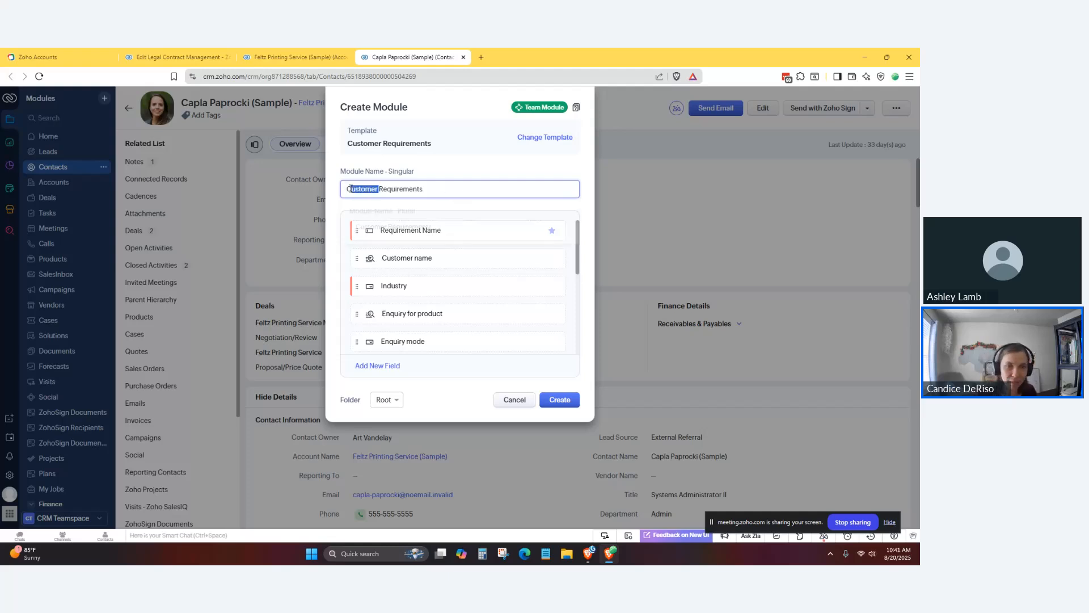
{"action": "type", "text": "Client"}
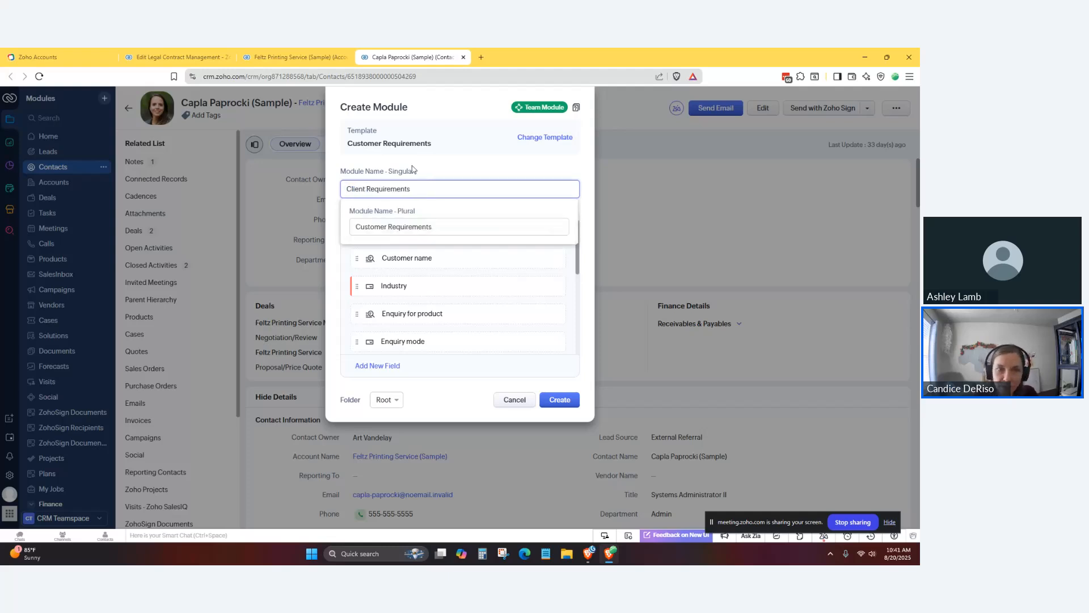
{"action": "left_click_drag", "start_coordinate": [388, 227], "coordinate": [362, 227]}
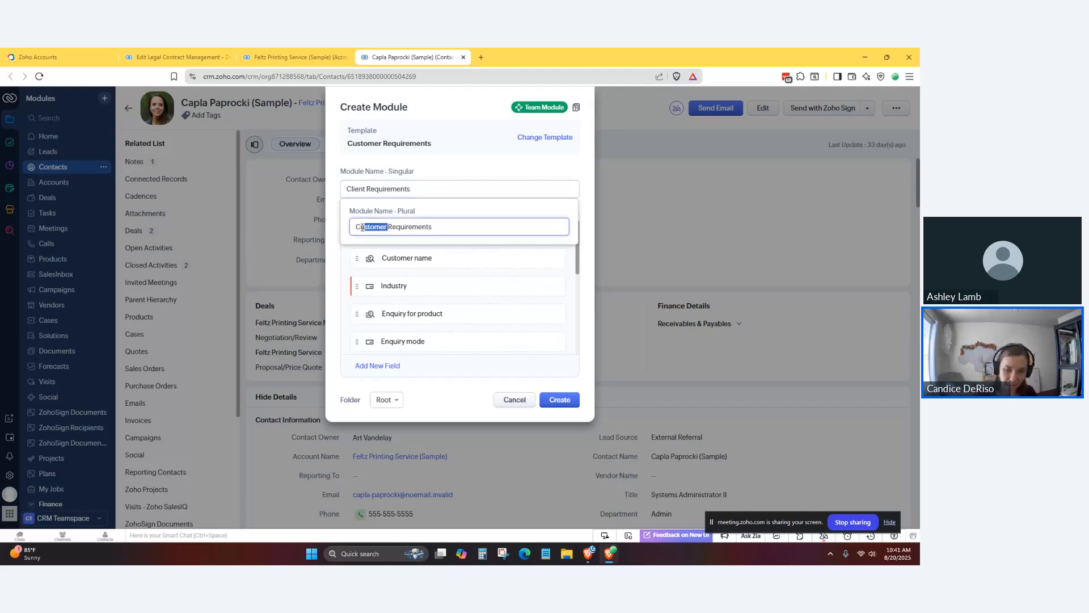
{"action": "key", "text": "BackSpace"}
{"action": "key", "text": "BackSpace"}
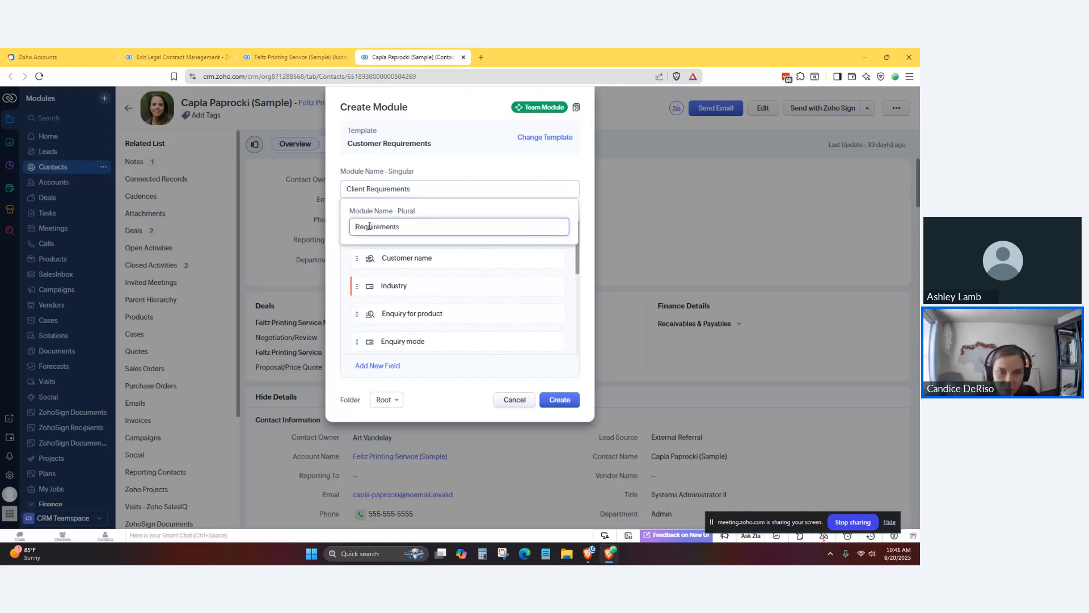
{"action": "left_click", "coordinate": [498, 160]}
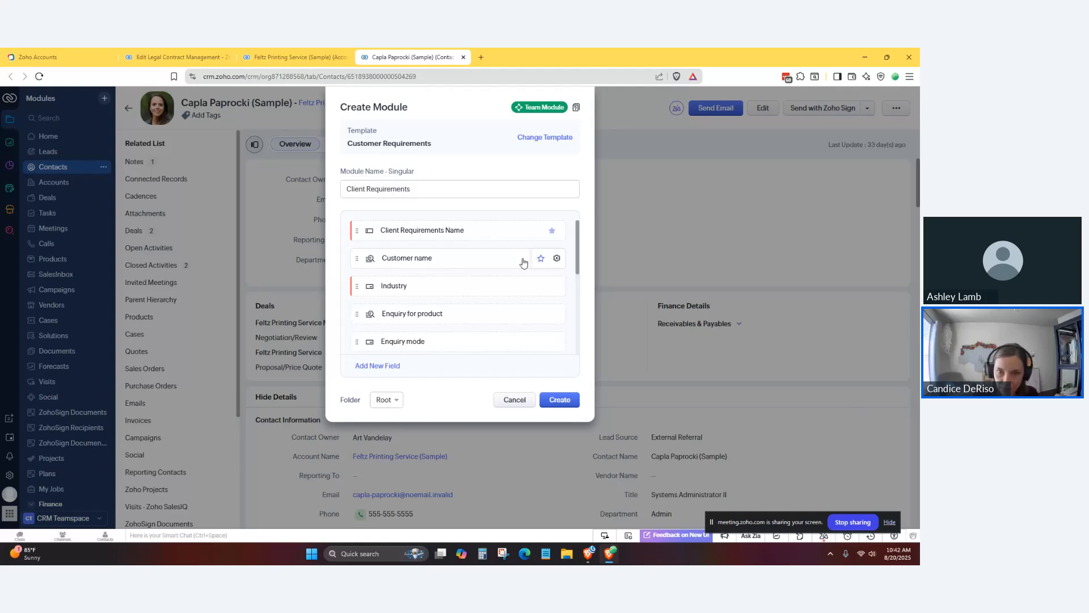
Step: Star the Customer name lookup field and set its related list title to "Contact"
{"action": "left_click", "coordinate": [557, 258]}
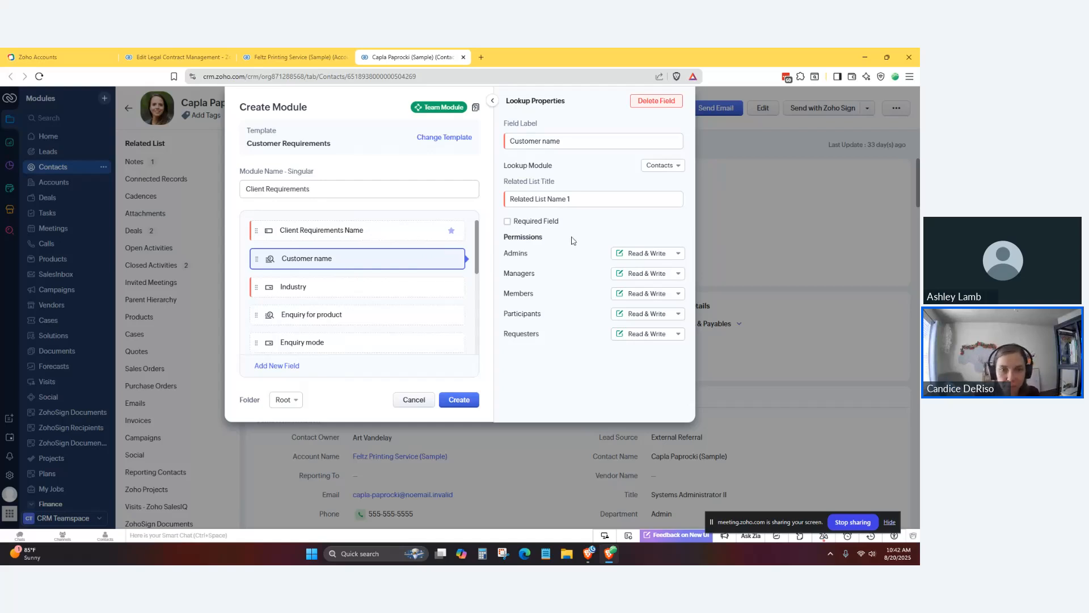
{"action": "left_click", "coordinate": [440, 259]}
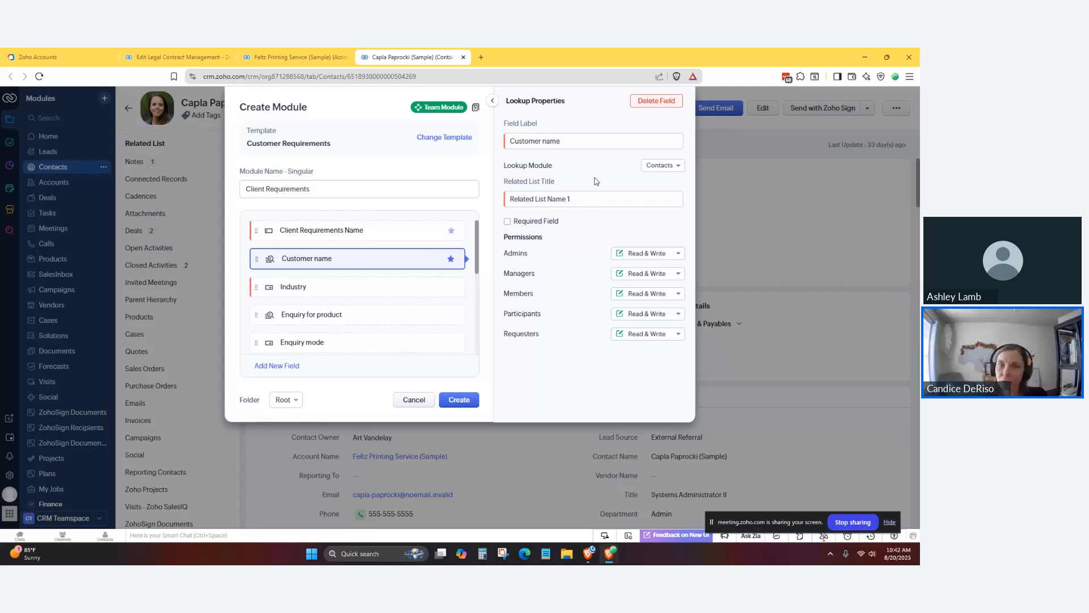
{"action": "left_click", "coordinate": [578, 140]}
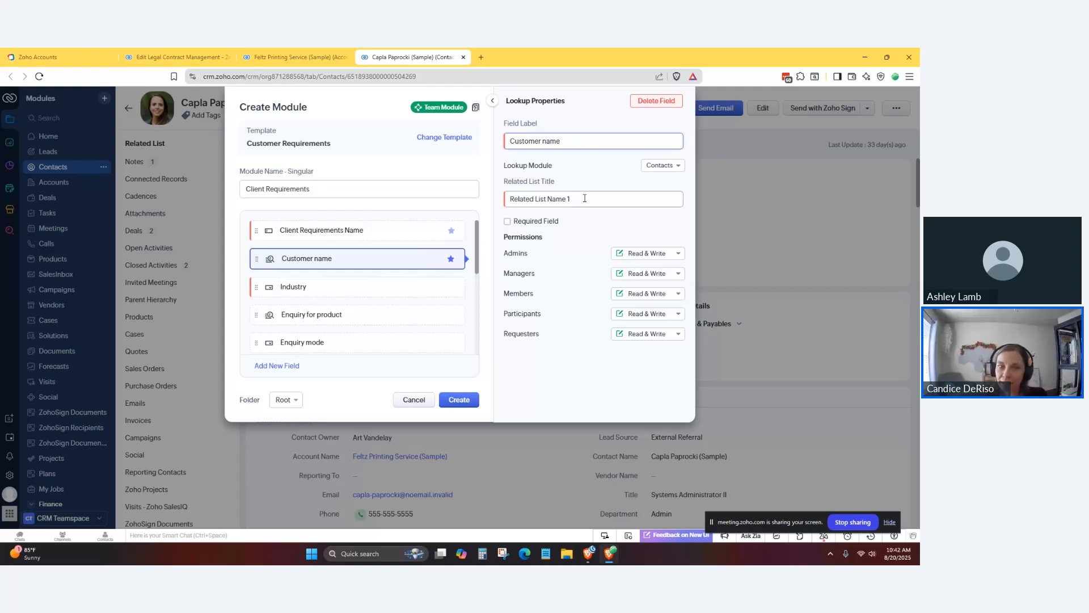
{"action": "left_click_drag", "start_coordinate": [584, 198], "coordinate": [506, 196]}
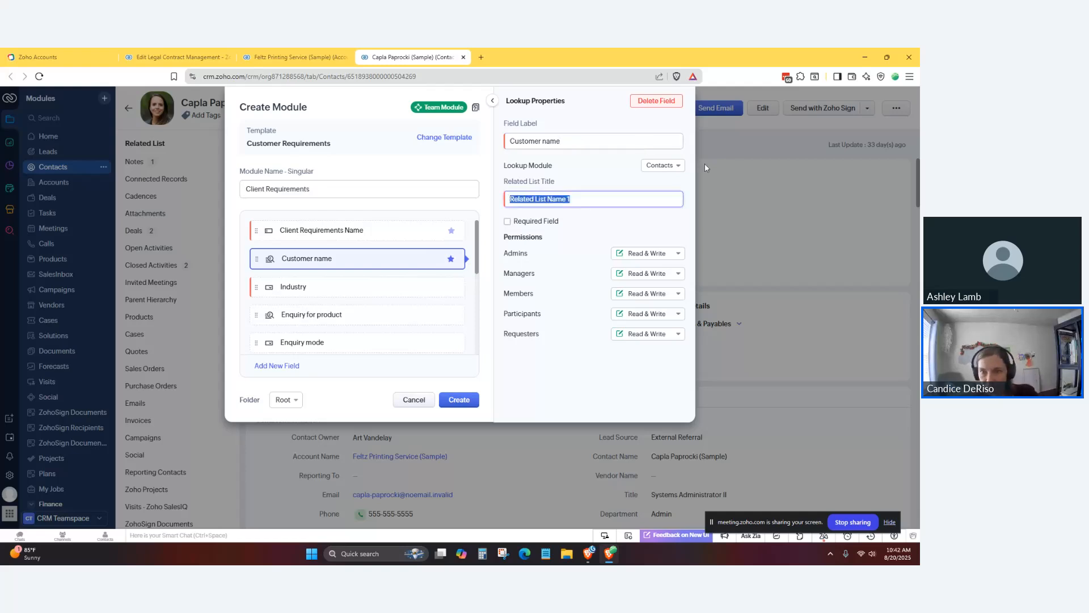
{"action": "type", "text": "Contact"}
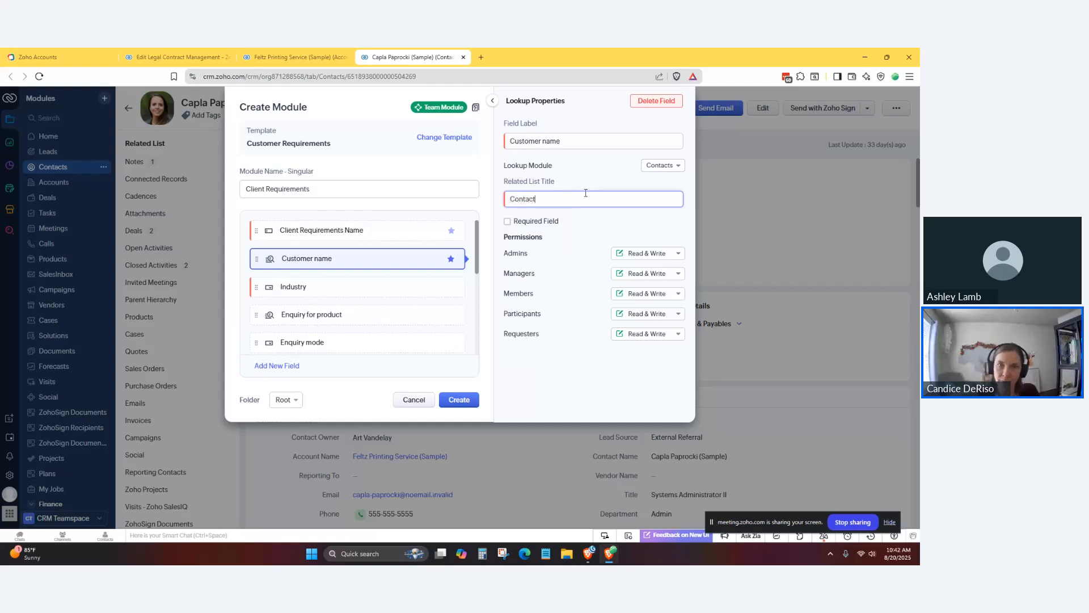
Step: Relabel the Customer name lookup field as "Client Contact name" and make it required
{"action": "left_click_drag", "start_coordinate": [548, 141], "coordinate": [499, 144]}
{"action": "type", "text": "C"}
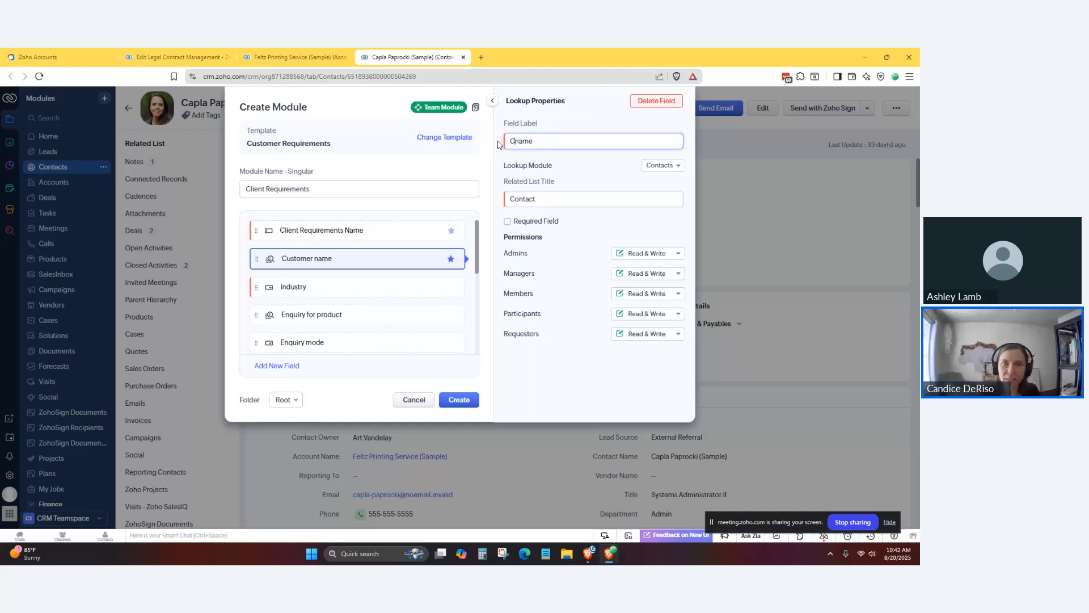
{"action": "type", "text": "lient C"}
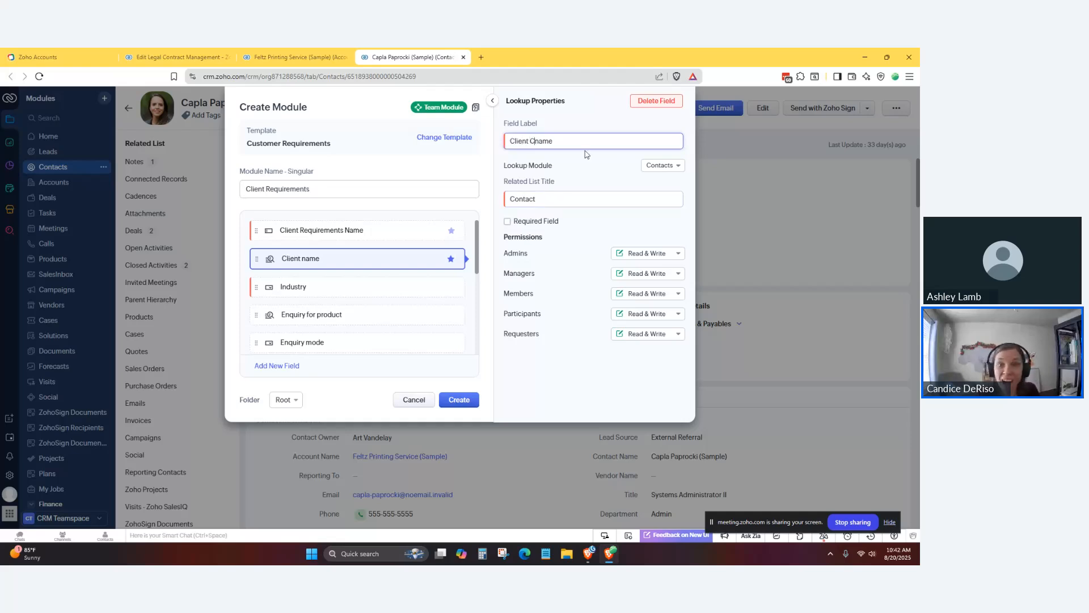
{"action": "type", "text": "ontact"}
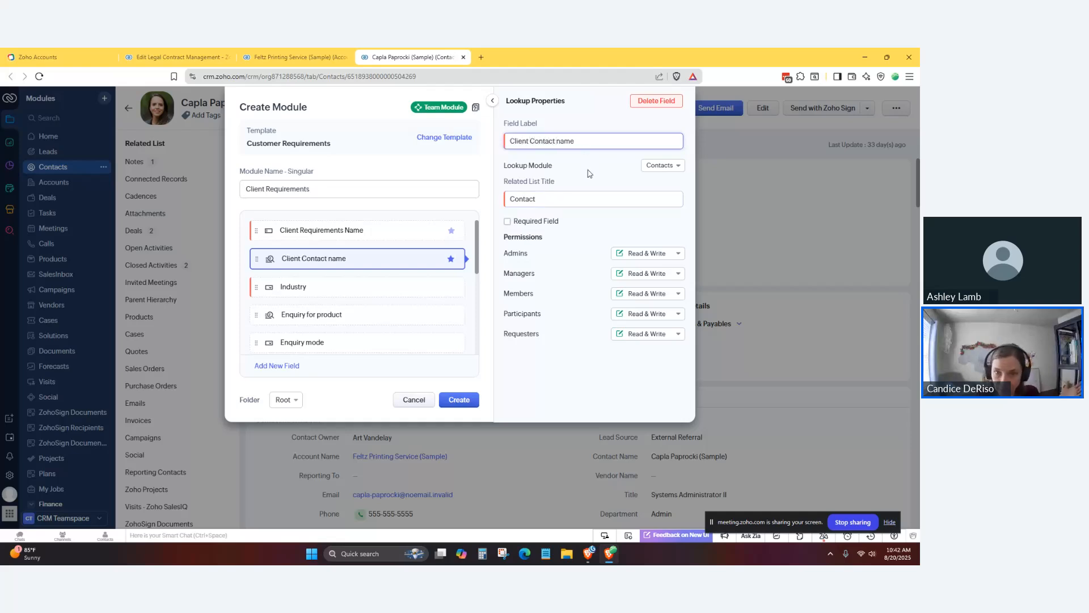
{"action": "left_click", "coordinate": [588, 169]}
{"action": "left_click", "coordinate": [508, 223]}
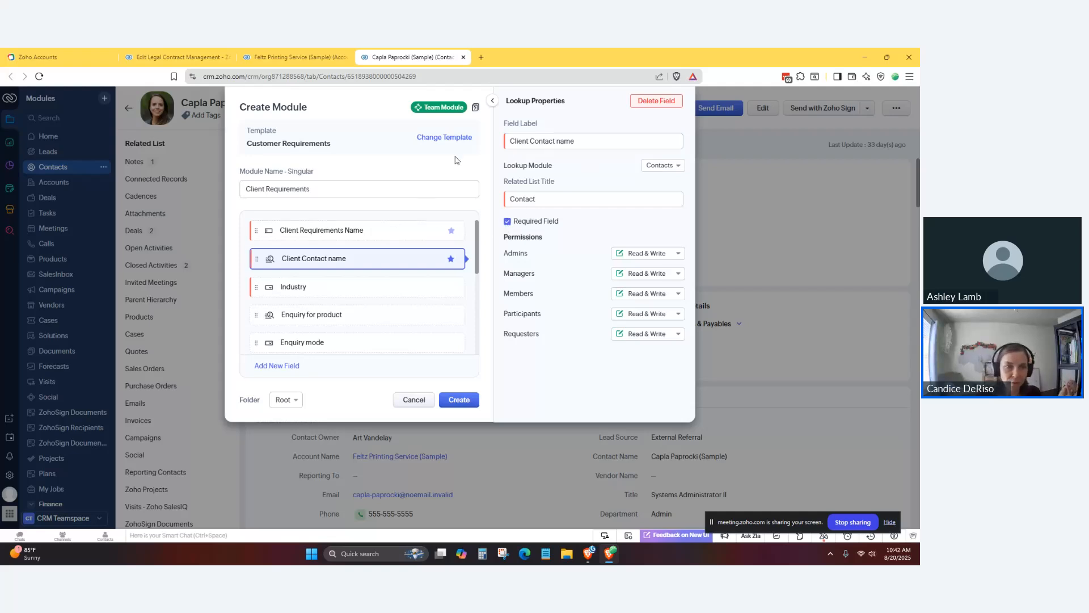
Step: Review the remaining template fields and create the module in the Root folder
{"action": "scroll", "coordinate": [322, 286], "scroll_direction": "down", "scroll_amount": 5}
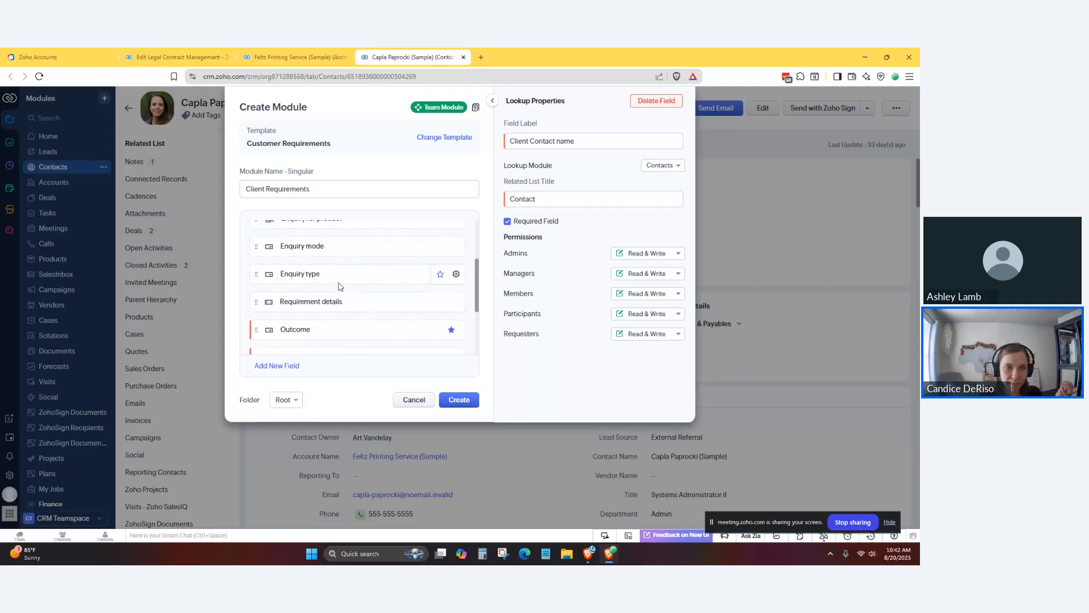
{"action": "scroll", "coordinate": [336, 255], "scroll_direction": "down", "scroll_amount": 1}
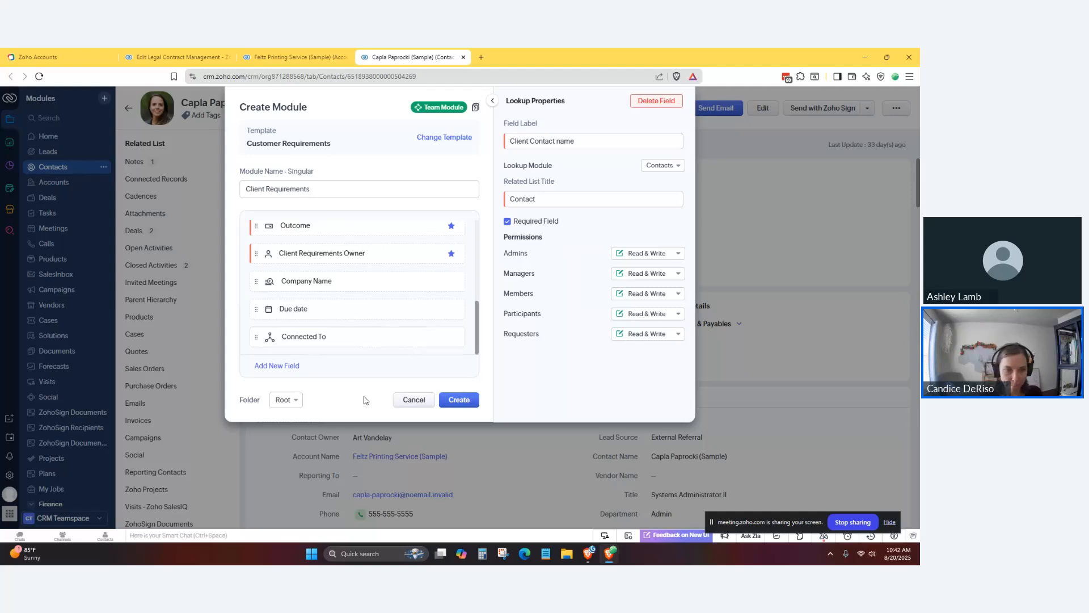
{"action": "left_click", "coordinate": [290, 401]}
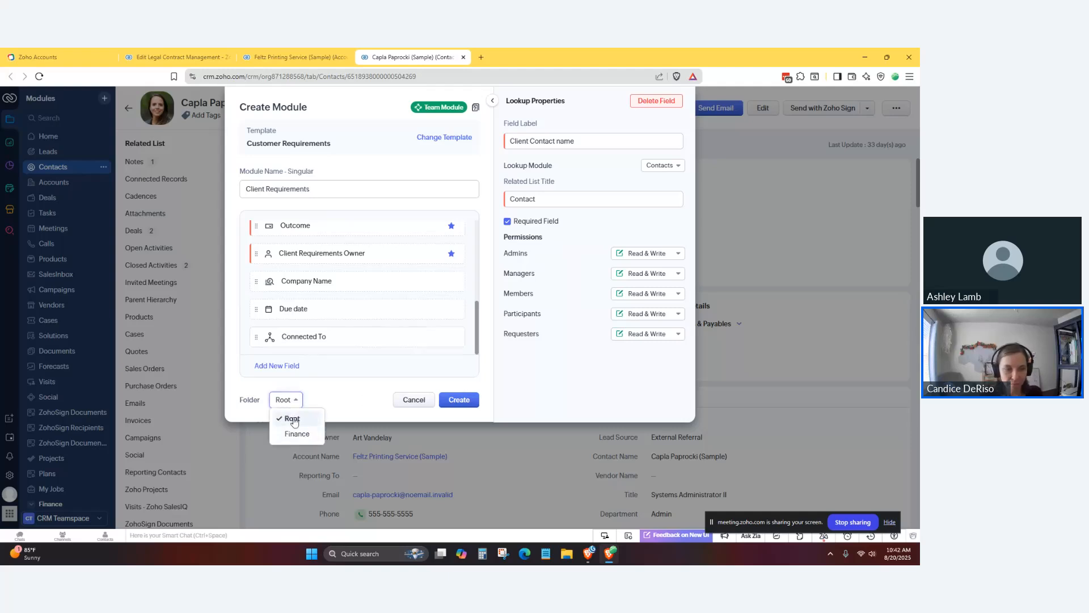
{"action": "left_click", "coordinate": [365, 396]}
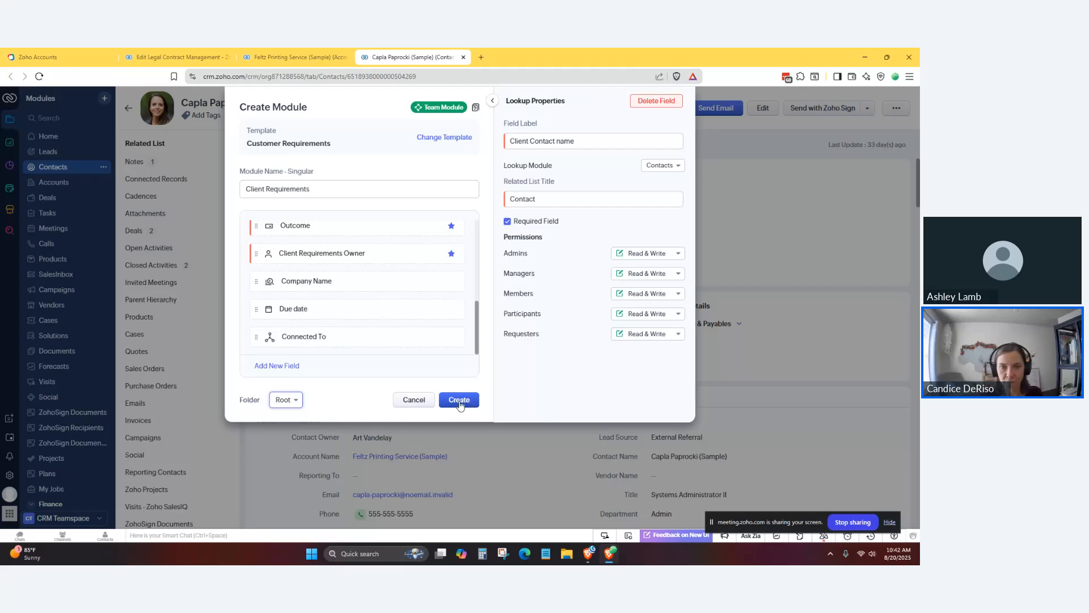
{"action": "left_click", "coordinate": [462, 401]}
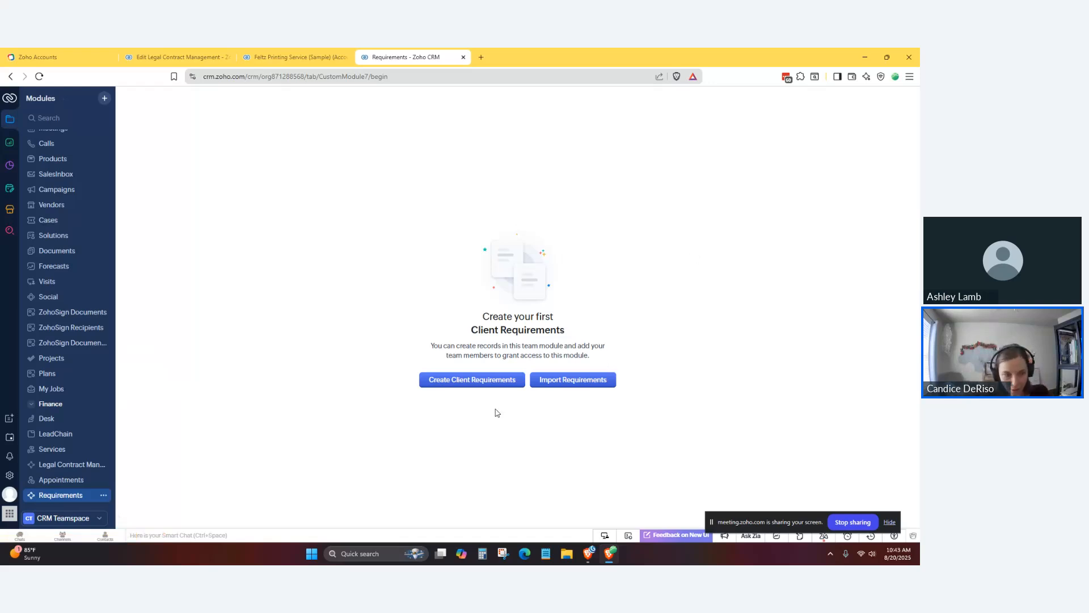
Step: Open the Requirements module's user access settings and examine the form for adding users
{"action": "left_click", "coordinate": [104, 495]}
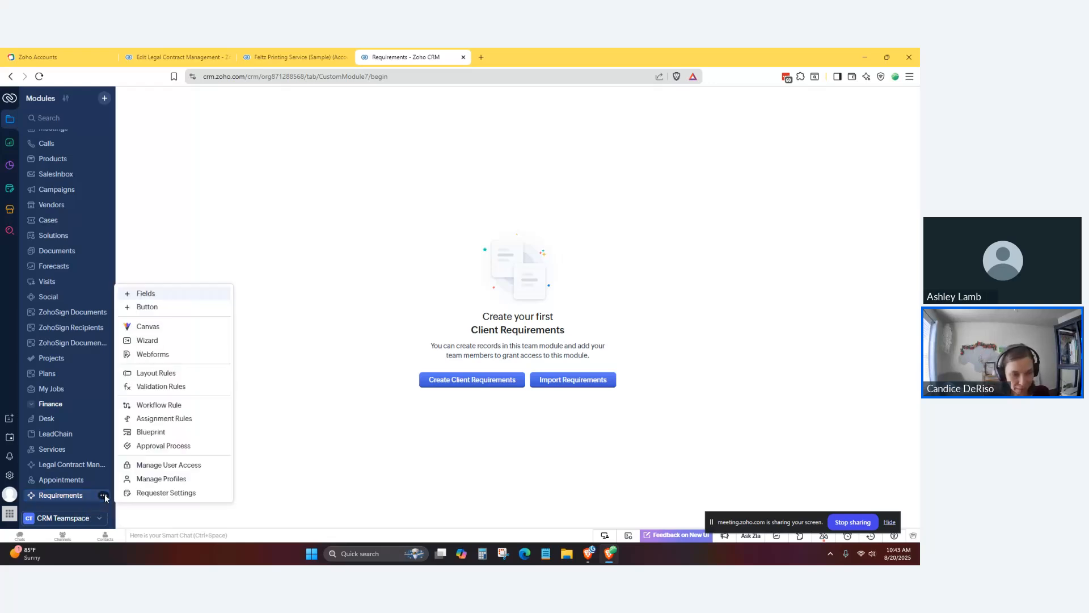
{"action": "left_click", "coordinate": [175, 468]}
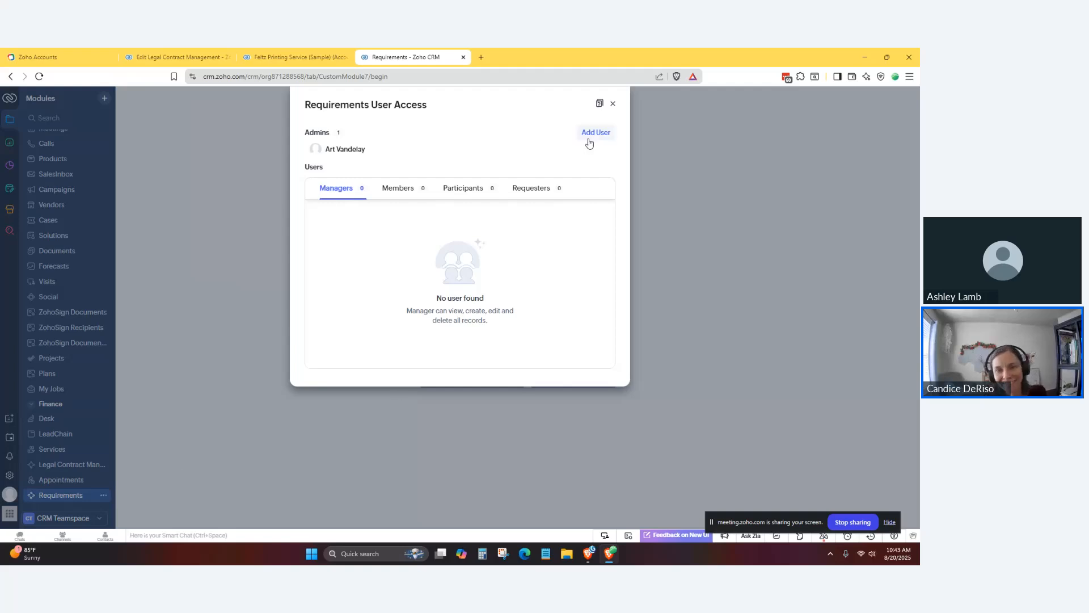
{"action": "left_click", "coordinate": [607, 133]}
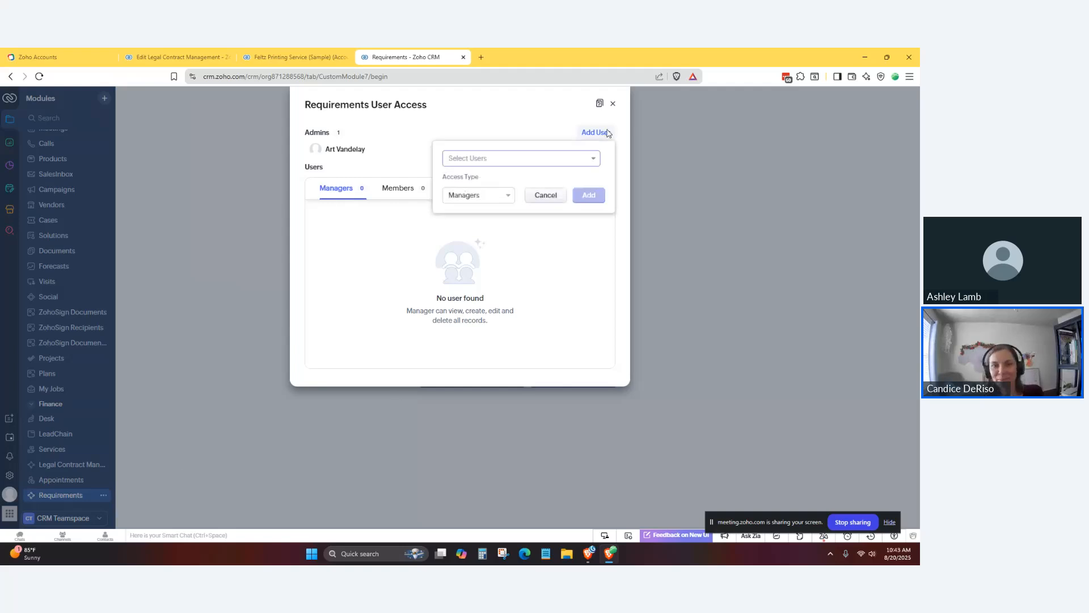
{"action": "left_click", "coordinate": [525, 162]}
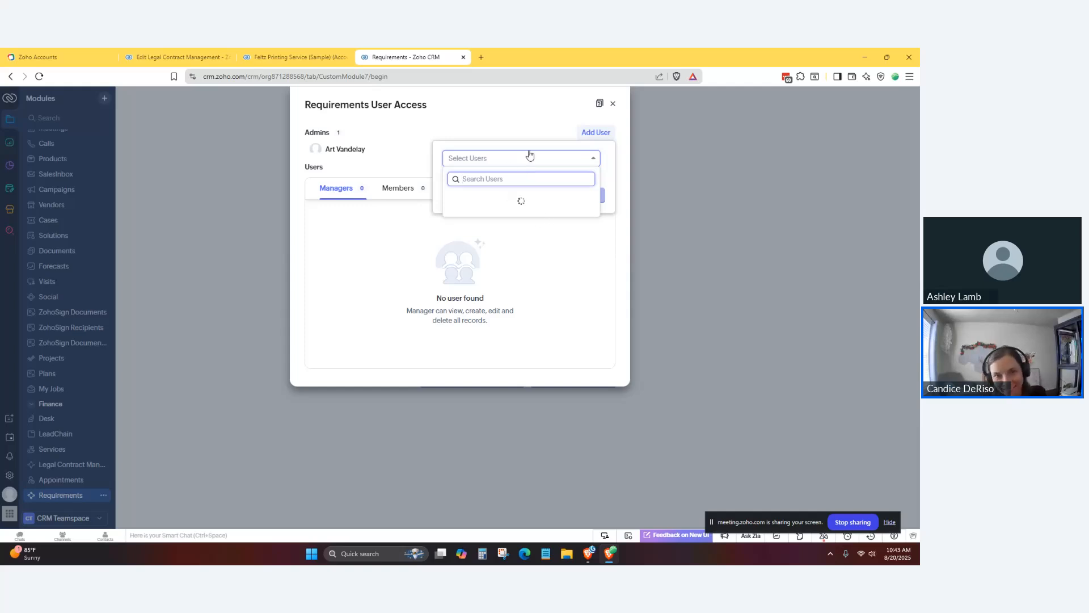
{"action": "left_click", "coordinate": [525, 118]}
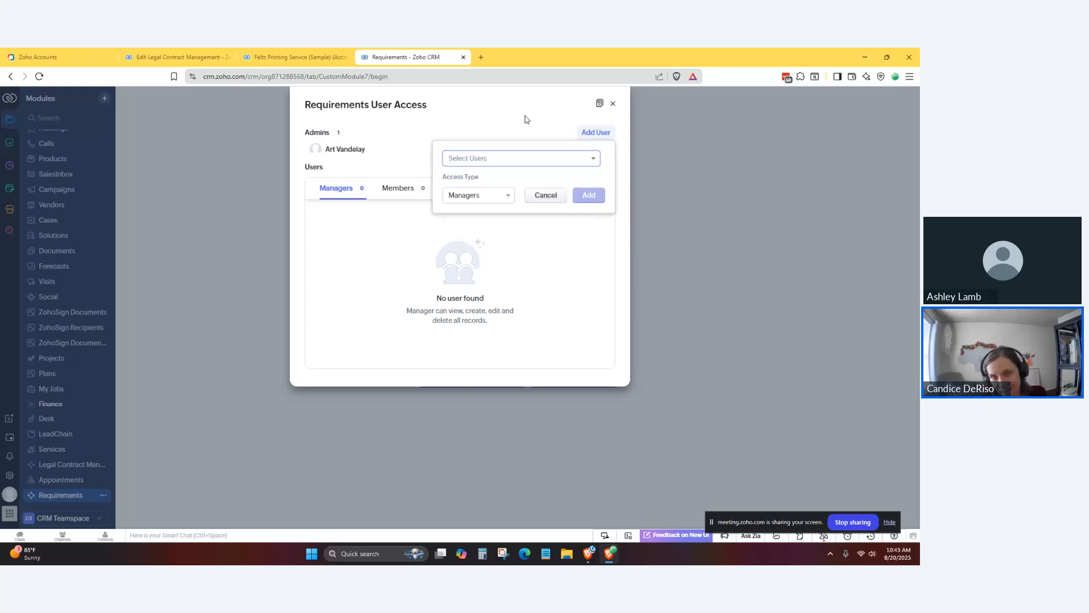
Step: Try the Requesters access type for a new user, review the access types, and close user access without adding anyone
{"action": "left_click", "coordinate": [499, 195]}
{"action": "left_click", "coordinate": [476, 276]}
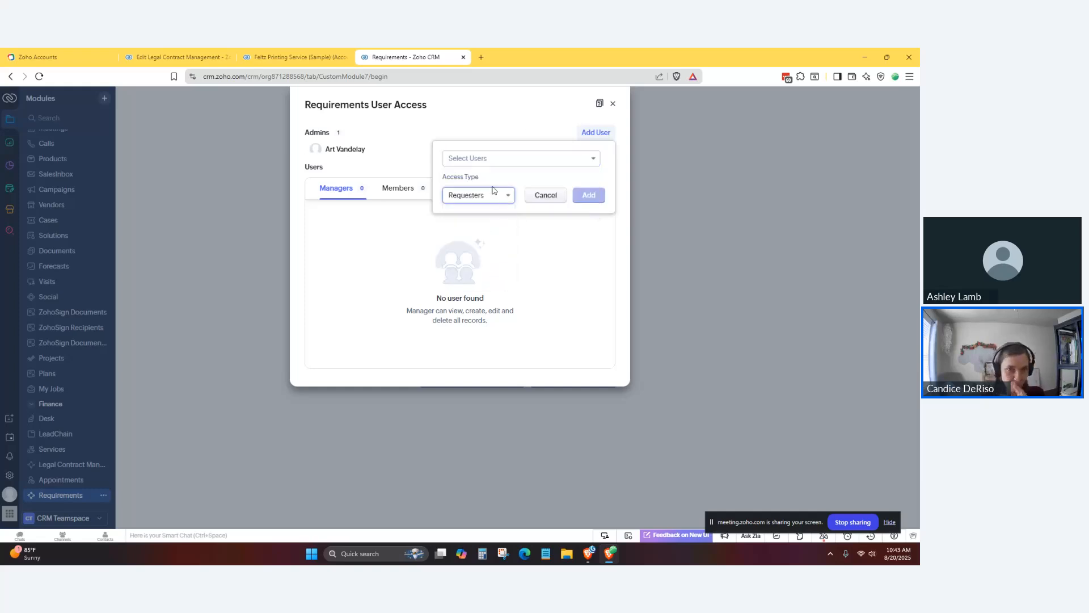
{"action": "left_click", "coordinate": [584, 158]}
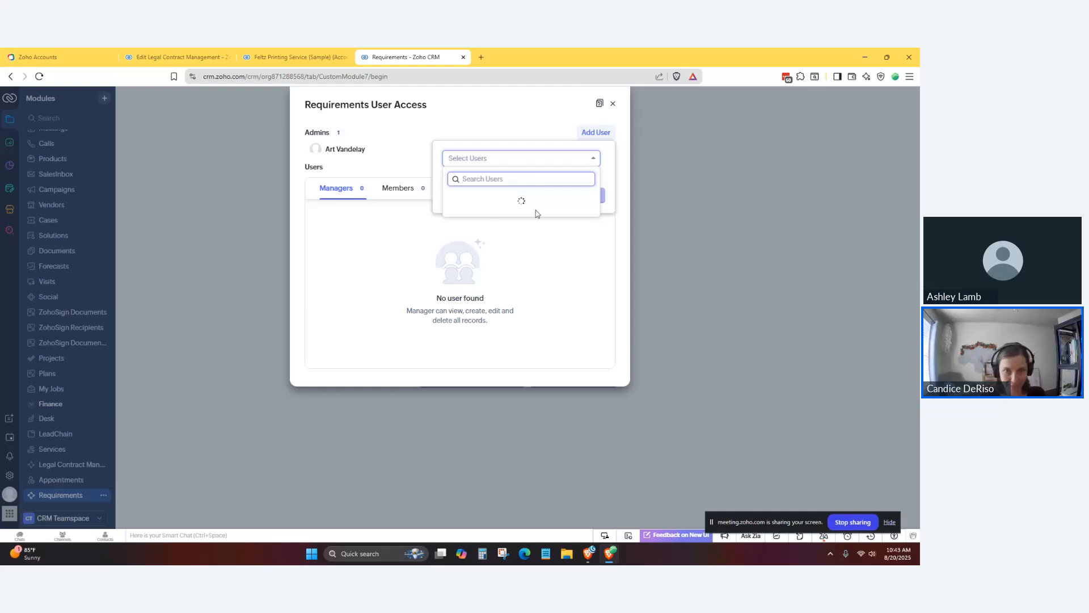
{"action": "left_click", "coordinate": [532, 132]}
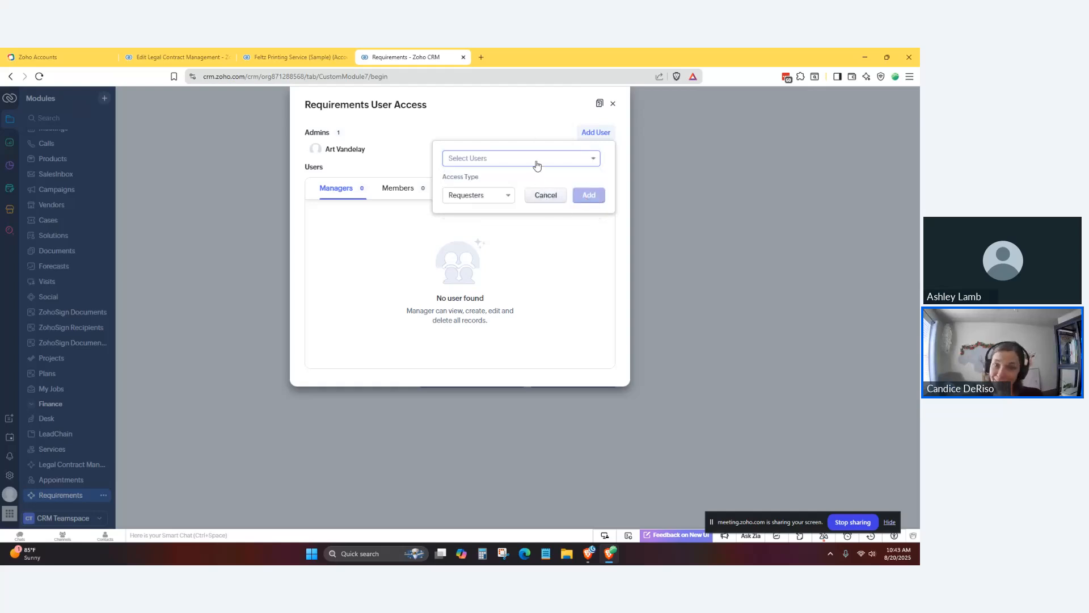
{"action": "left_click", "coordinate": [491, 196]}
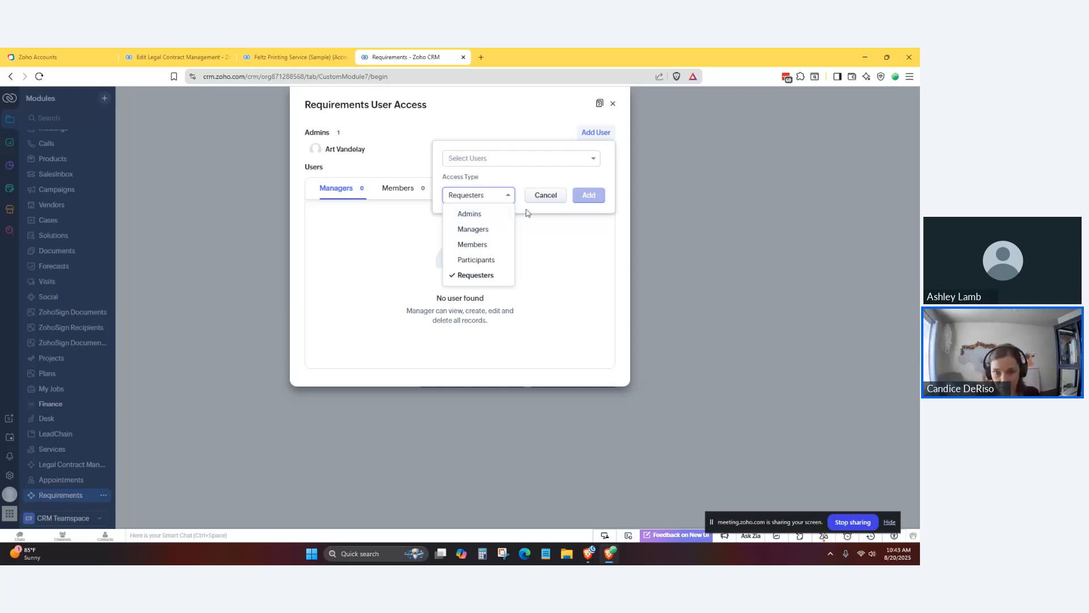
{"action": "left_click", "coordinate": [546, 195]}
{"action": "left_click", "coordinate": [613, 106]}
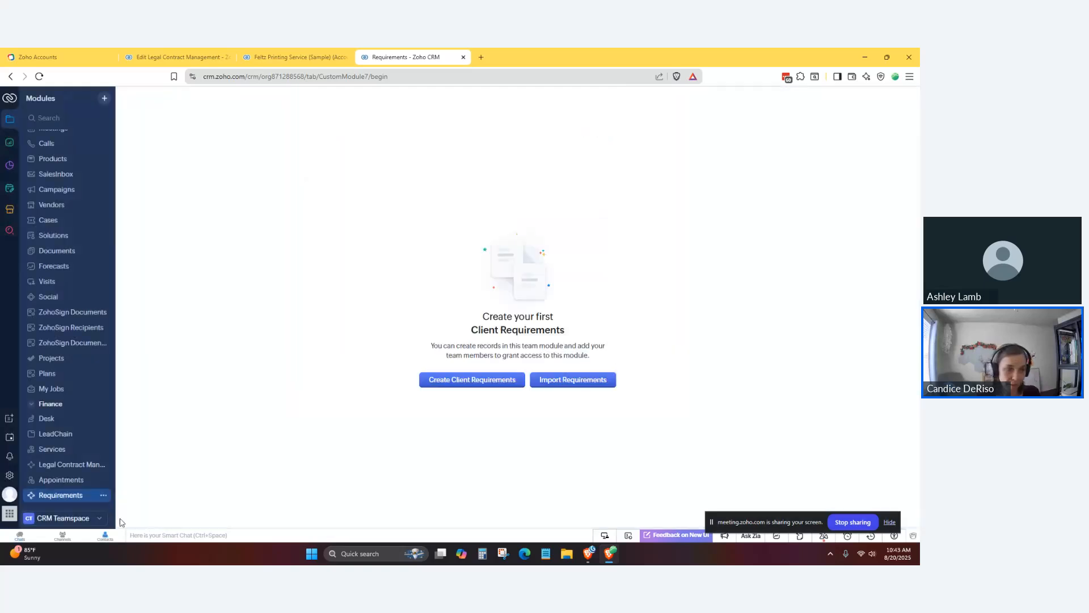
Step: Open profile management for the Requirements module to examine each profile's action permissions
{"action": "left_click", "coordinate": [104, 495]}
{"action": "left_click", "coordinate": [160, 479]}
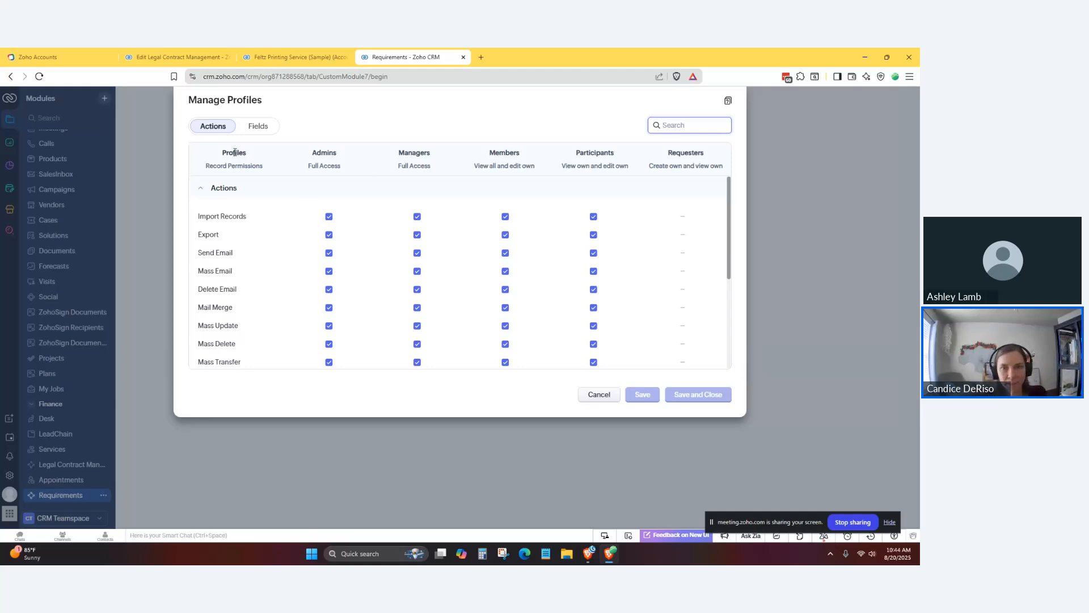
Step: Remove the Delete and Export permissions for notes from the Requesters profile
{"action": "left_click_drag", "start_coordinate": [234, 152], "coordinate": [668, 128]}
{"action": "left_click", "coordinate": [599, 130]}
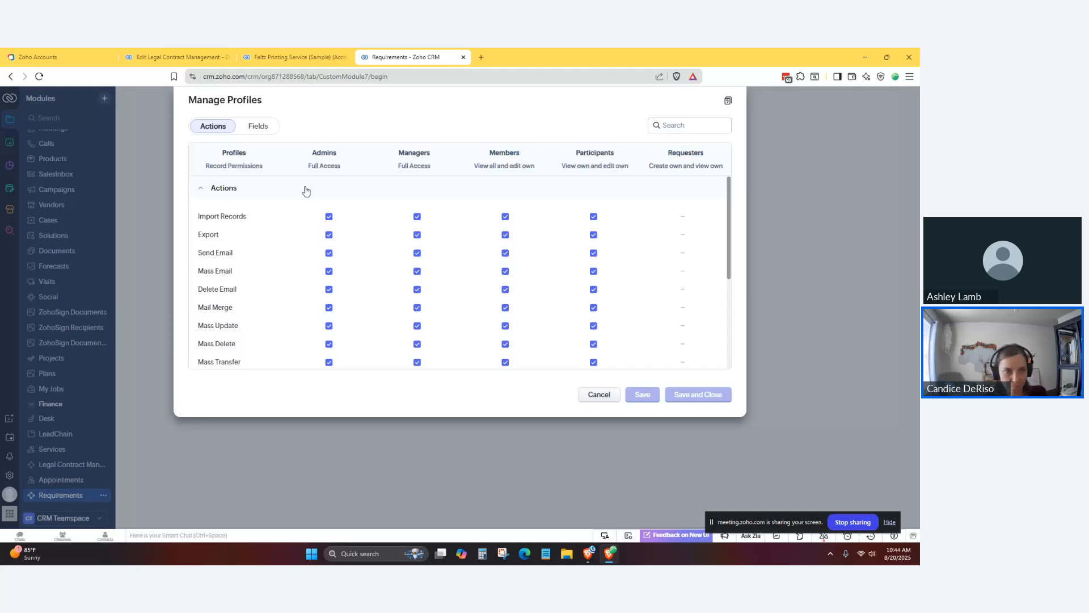
{"action": "scroll", "coordinate": [559, 216], "scroll_direction": "down", "scroll_amount": 3}
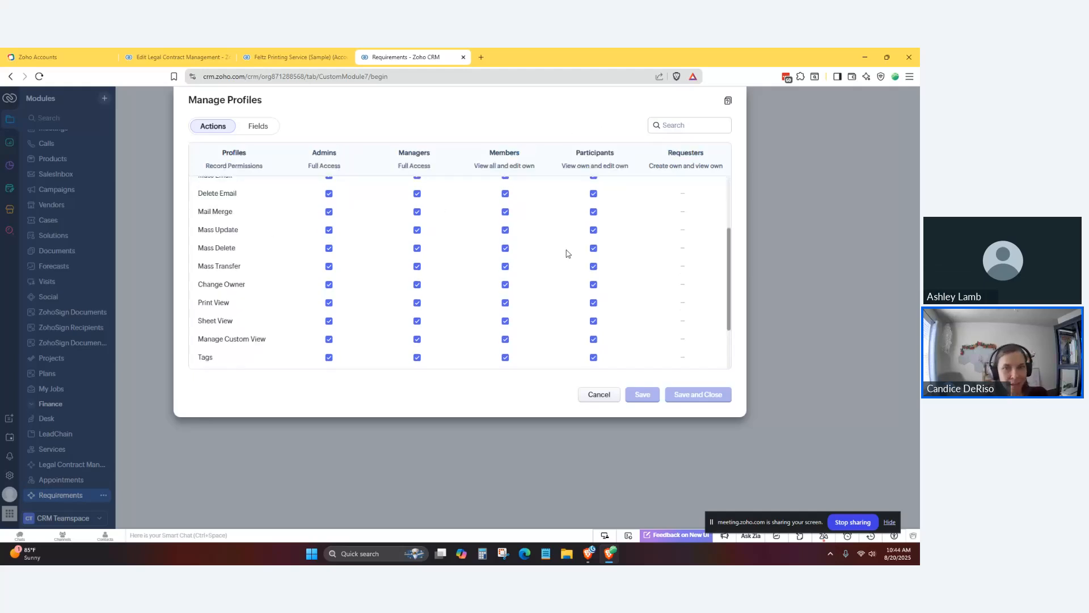
{"action": "scroll", "coordinate": [632, 203], "scroll_direction": "down", "scroll_amount": 2}
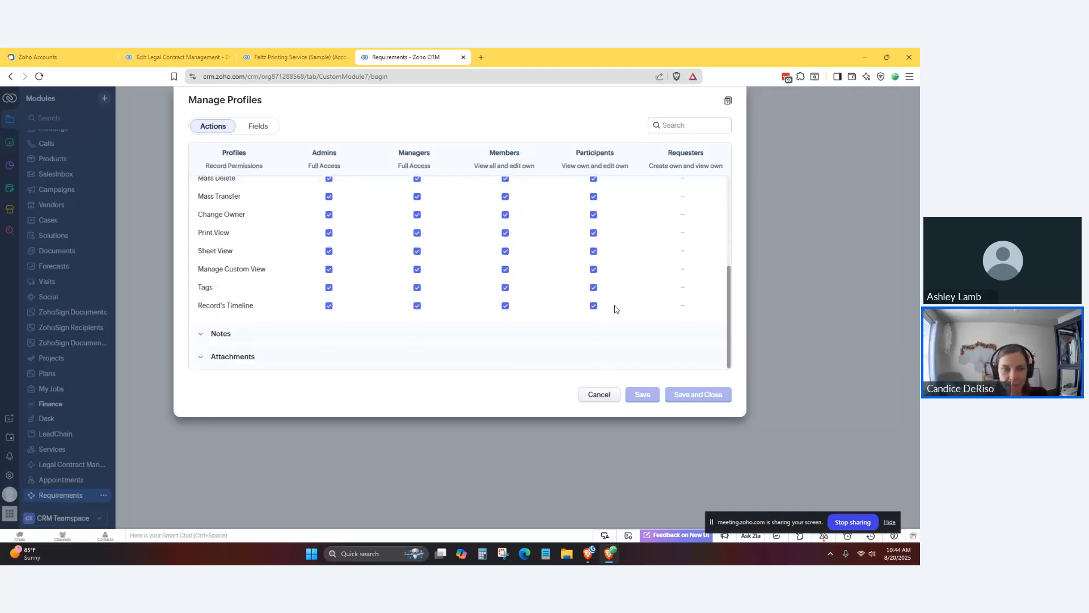
{"action": "left_click", "coordinate": [203, 336]}
{"action": "scroll", "coordinate": [420, 321], "scroll_direction": "down", "scroll_amount": 3}
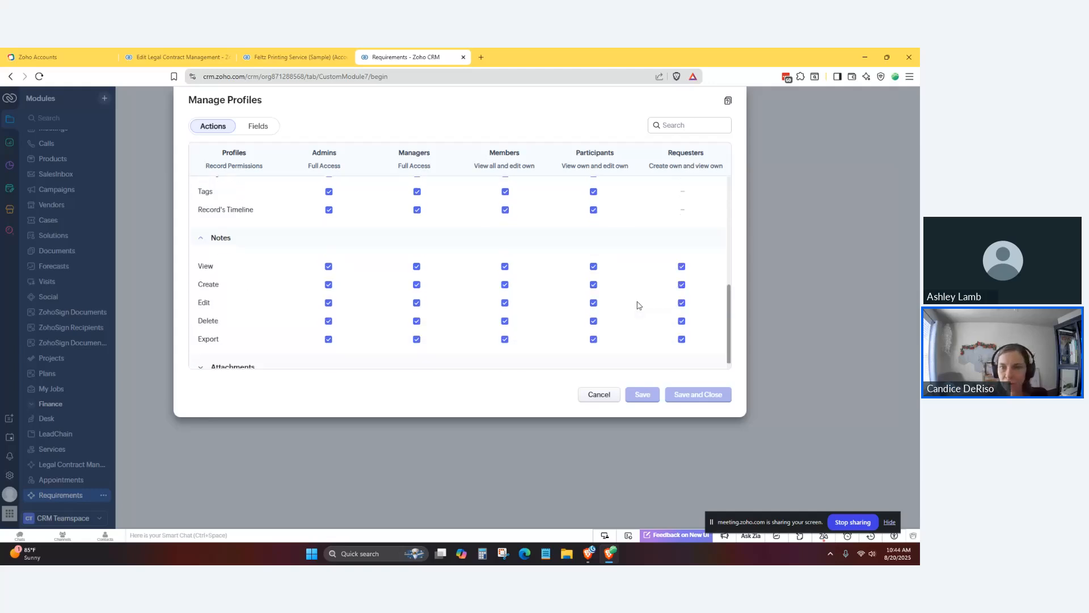
{"action": "left_click", "coordinate": [682, 322]}
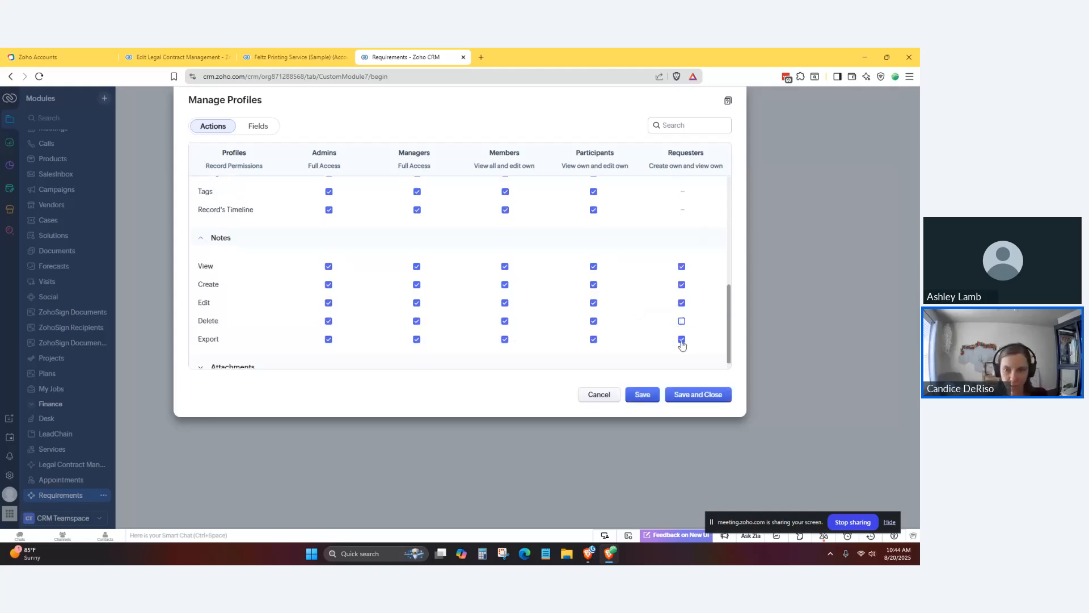
{"action": "left_click", "coordinate": [682, 339]}
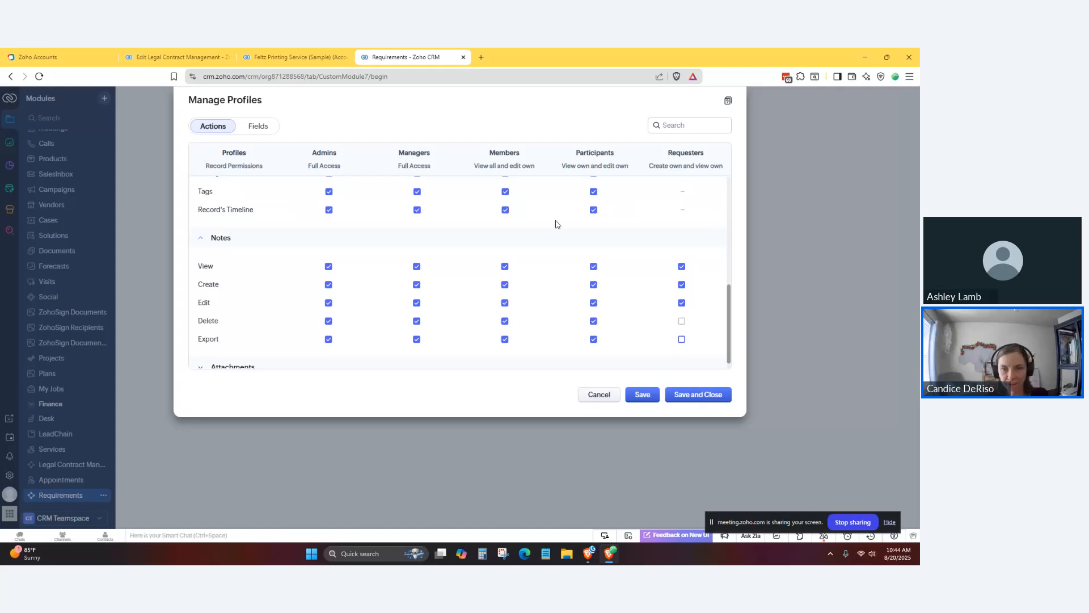
Step: Expand the Attachments permissions, then save the profile changes and close profile management
{"action": "scroll", "coordinate": [522, 318], "scroll_direction": "down", "scroll_amount": 1}
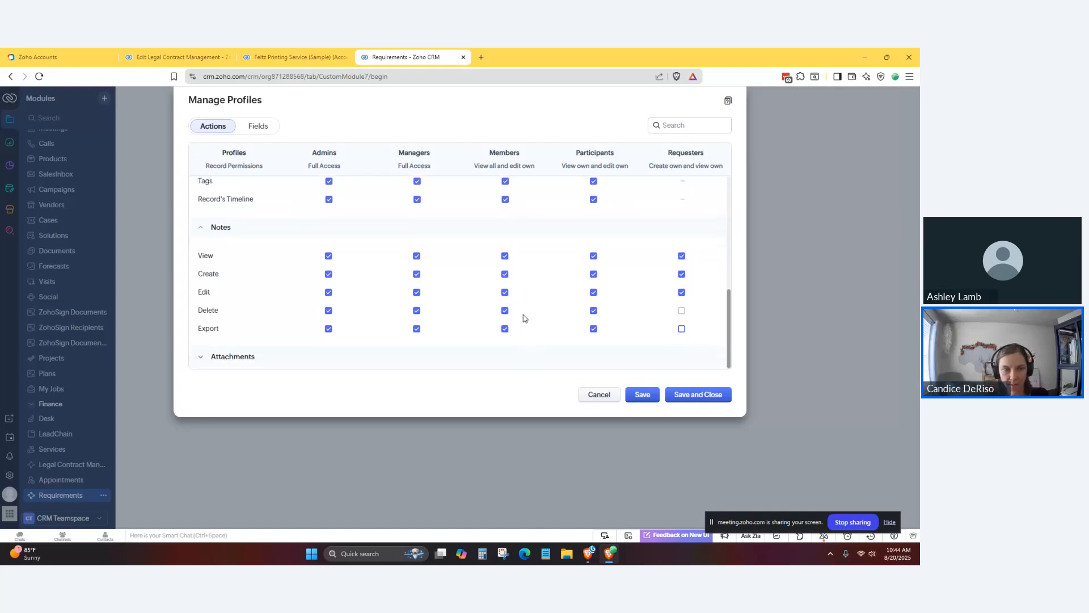
{"action": "left_click", "coordinate": [239, 357]}
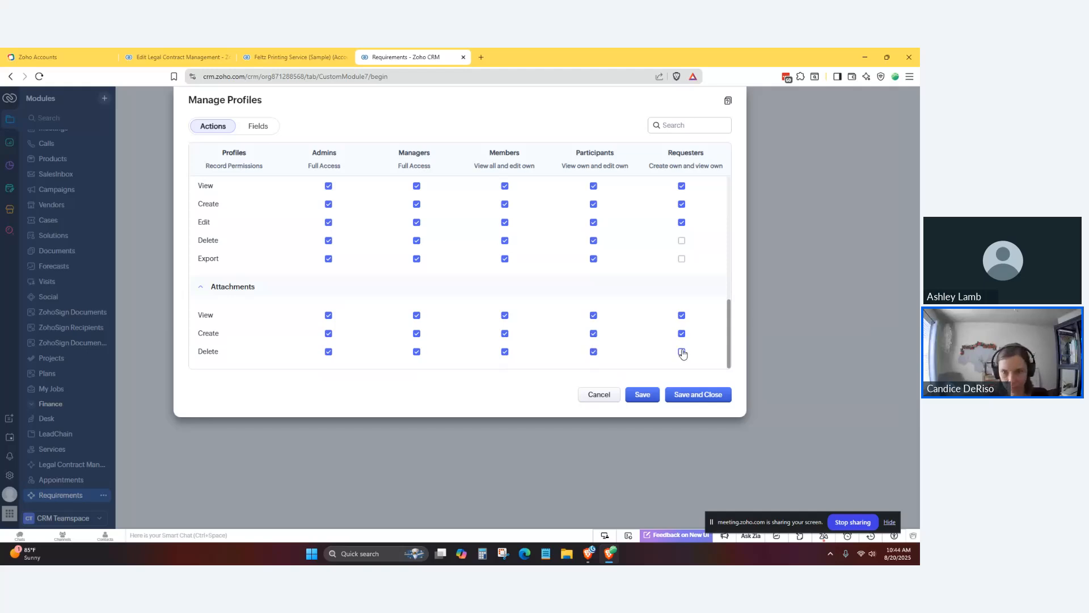
{"action": "left_click", "coordinate": [703, 396]}
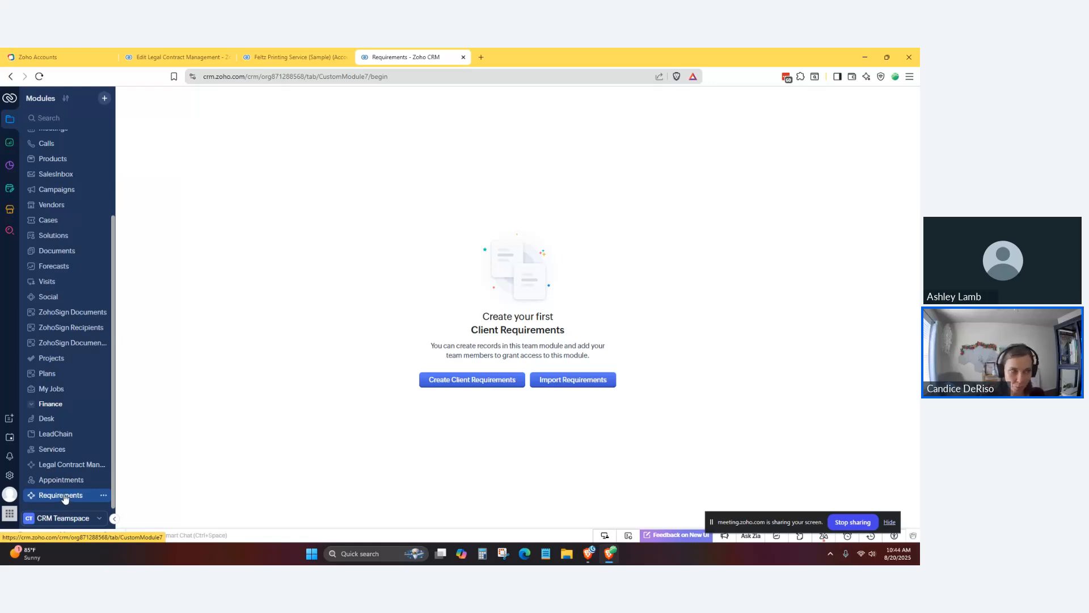
Step: Start a new record in the Deals module and dismiss the message that pops up over the form
{"action": "scroll", "coordinate": [78, 343], "scroll_direction": "up", "scroll_amount": 3}
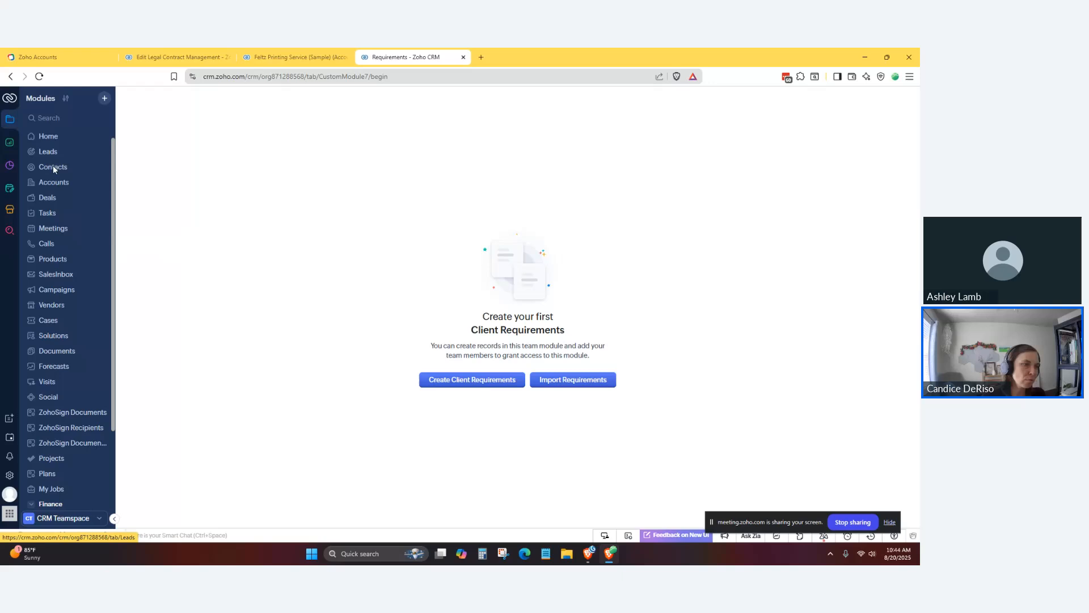
{"action": "left_click", "coordinate": [48, 197]}
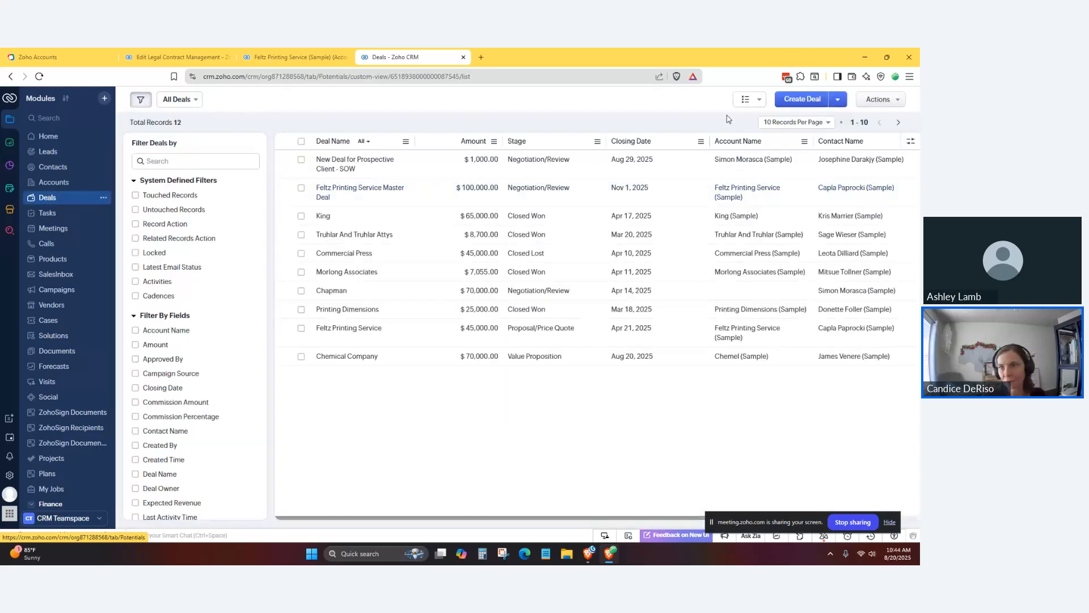
{"action": "left_click", "coordinate": [800, 100]}
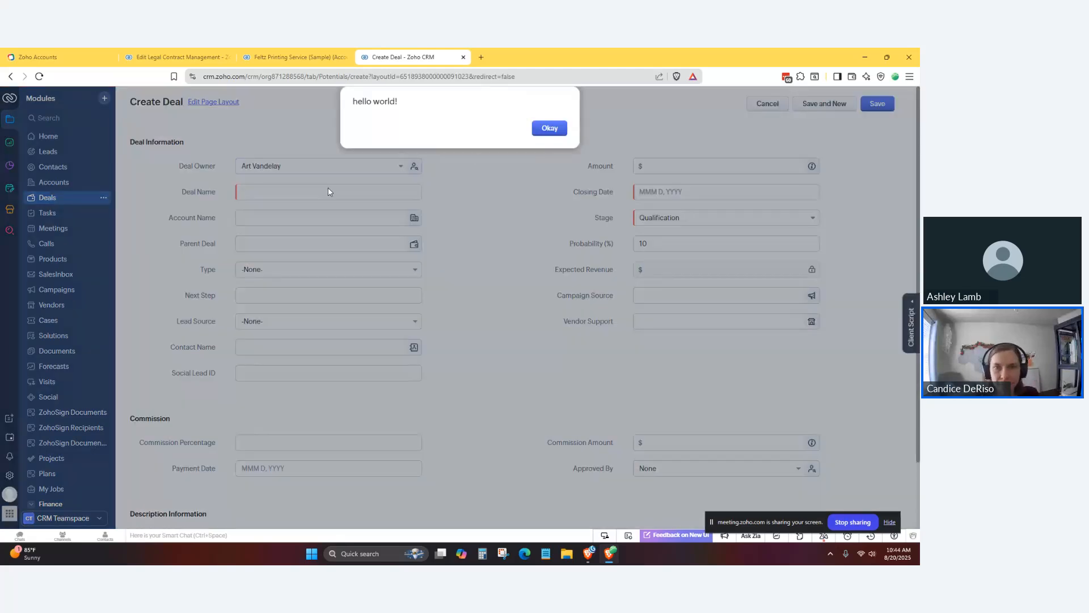
{"action": "left_click", "coordinate": [549, 129]}
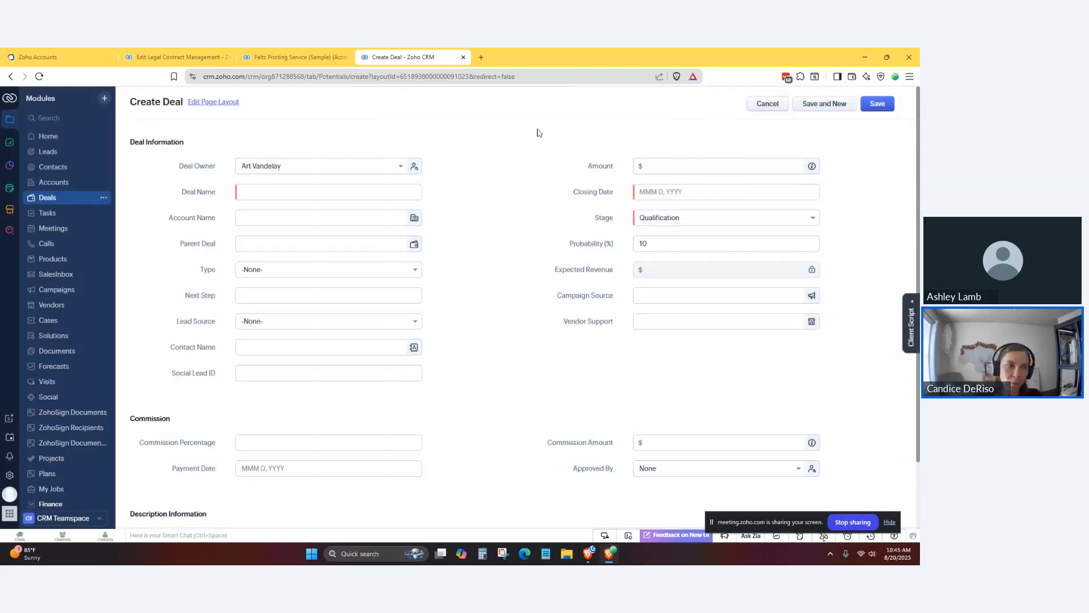
Step: Name the deal Requirements Test, set its amount to $1 and closing date to Aug 20, 2025, and save it
{"action": "left_click", "coordinate": [279, 190]}
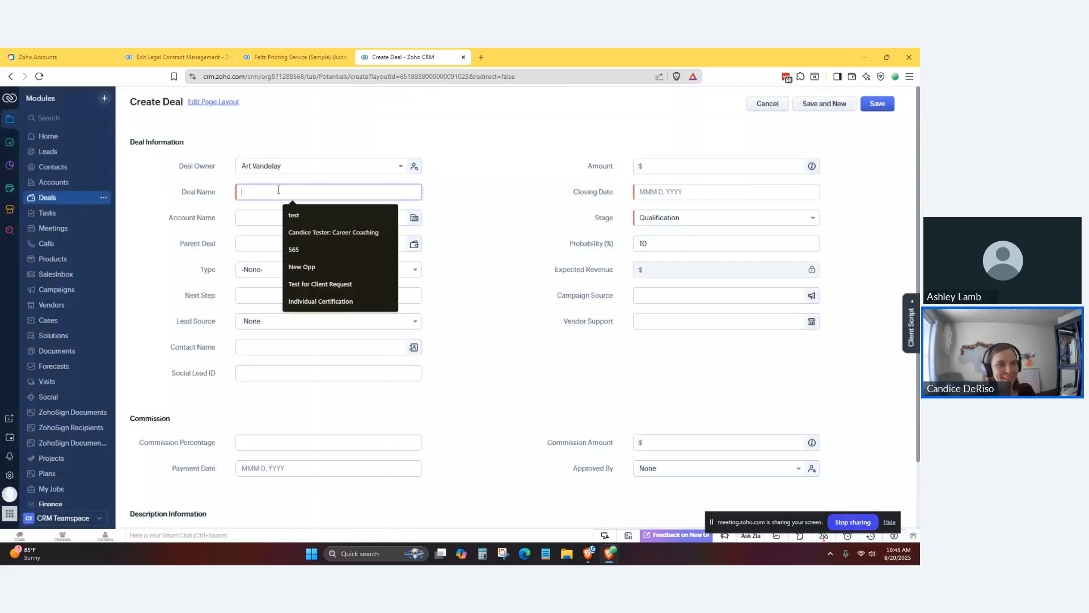
{"action": "type", "text": "Requirements Test"}
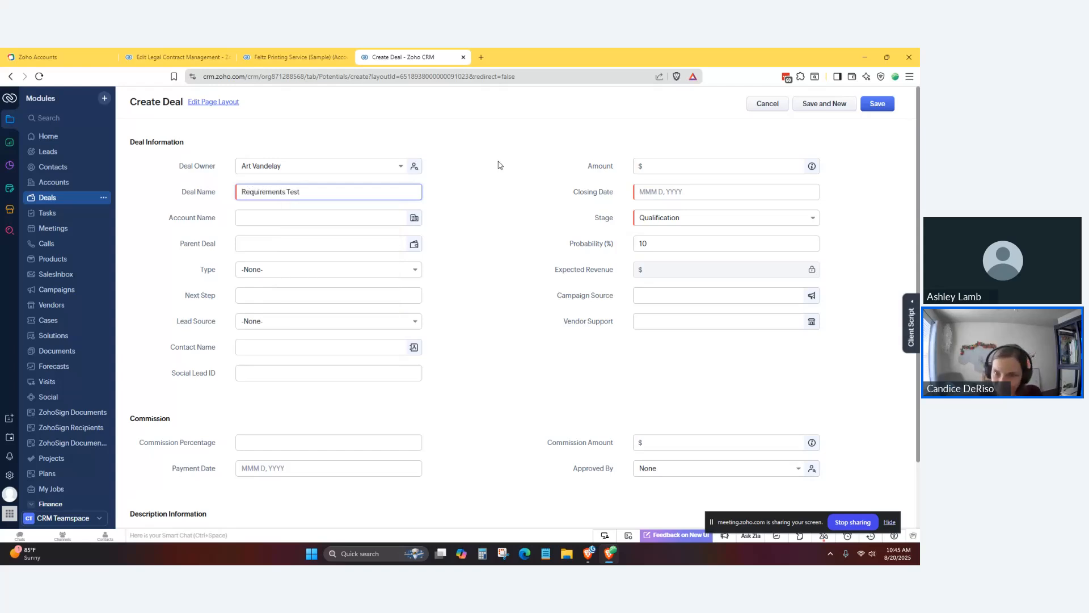
{"action": "left_click", "coordinate": [706, 165]}
{"action": "type", "text": "1"}
{"action": "left_click", "coordinate": [682, 190]}
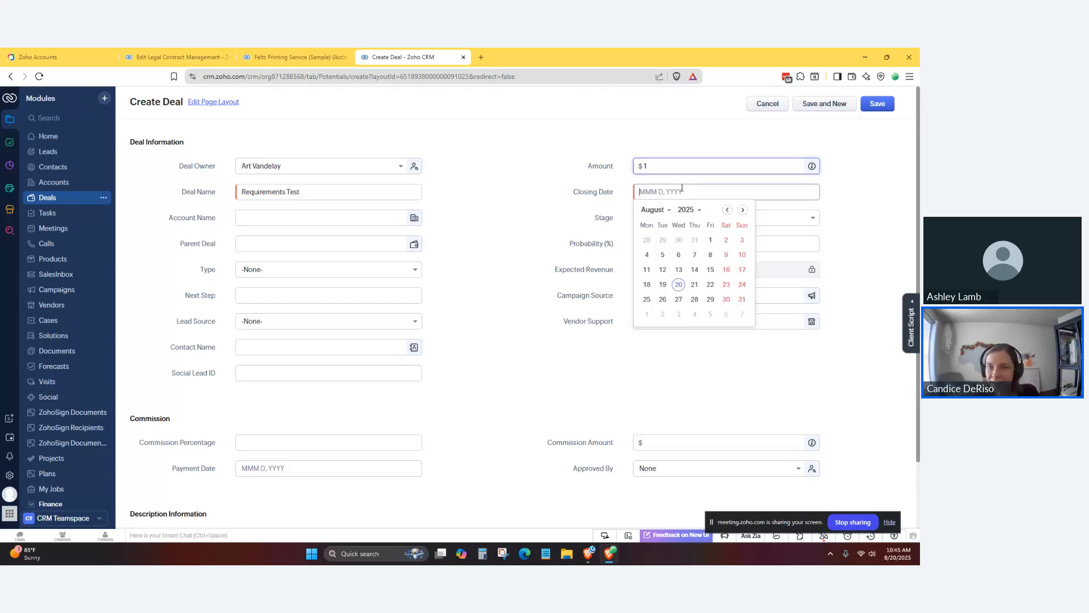
{"action": "left_click", "coordinate": [680, 286]}
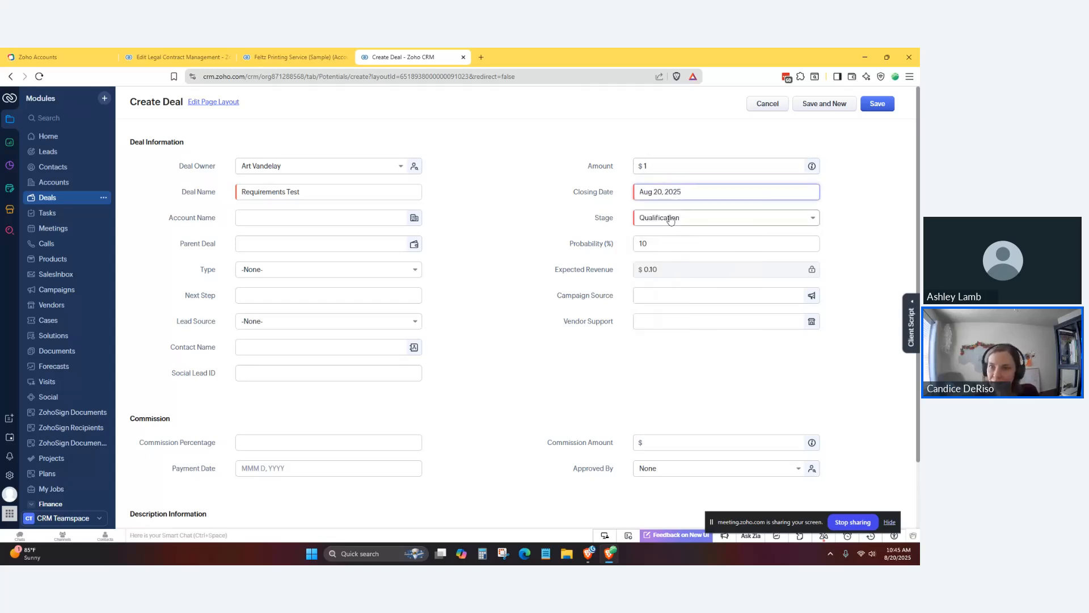
{"action": "left_click", "coordinate": [879, 104]}
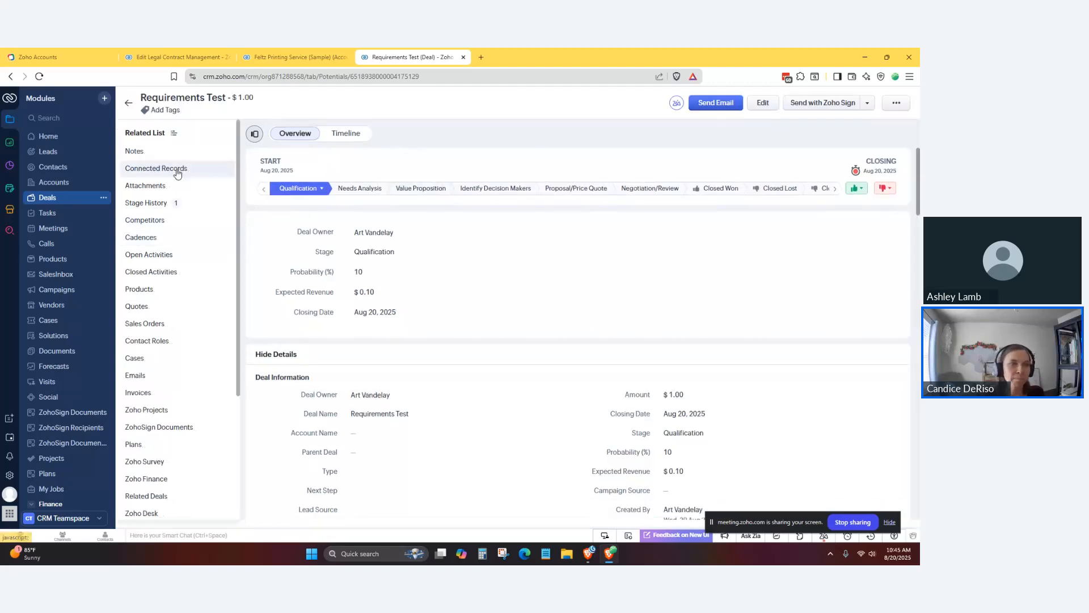
Step: Examine the deal's Connected Records section and the record types it offers to add
{"action": "left_click", "coordinate": [164, 170]}
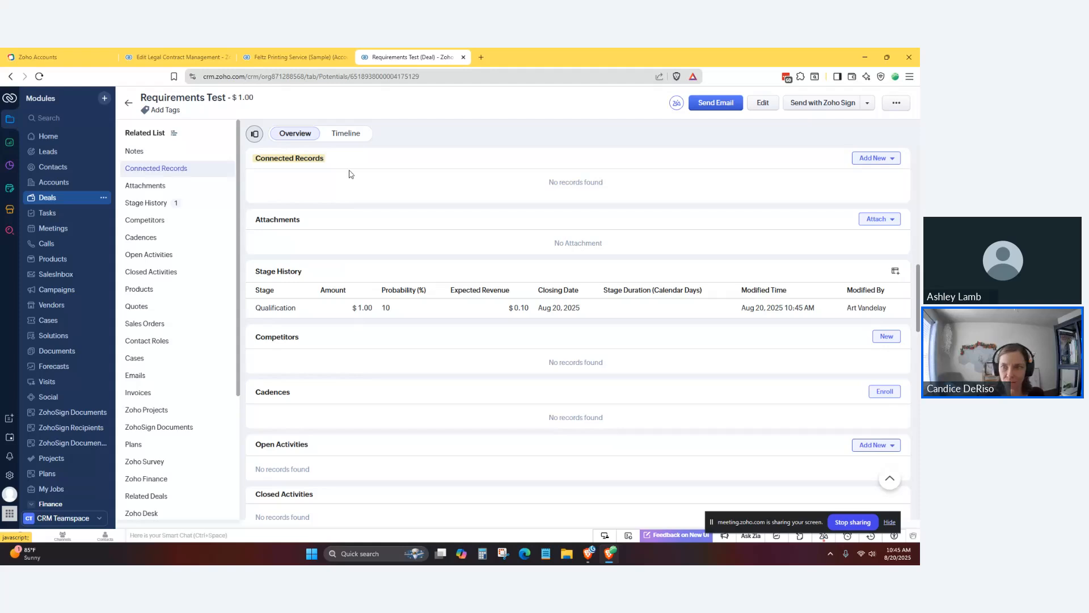
{"action": "left_click", "coordinate": [878, 158]}
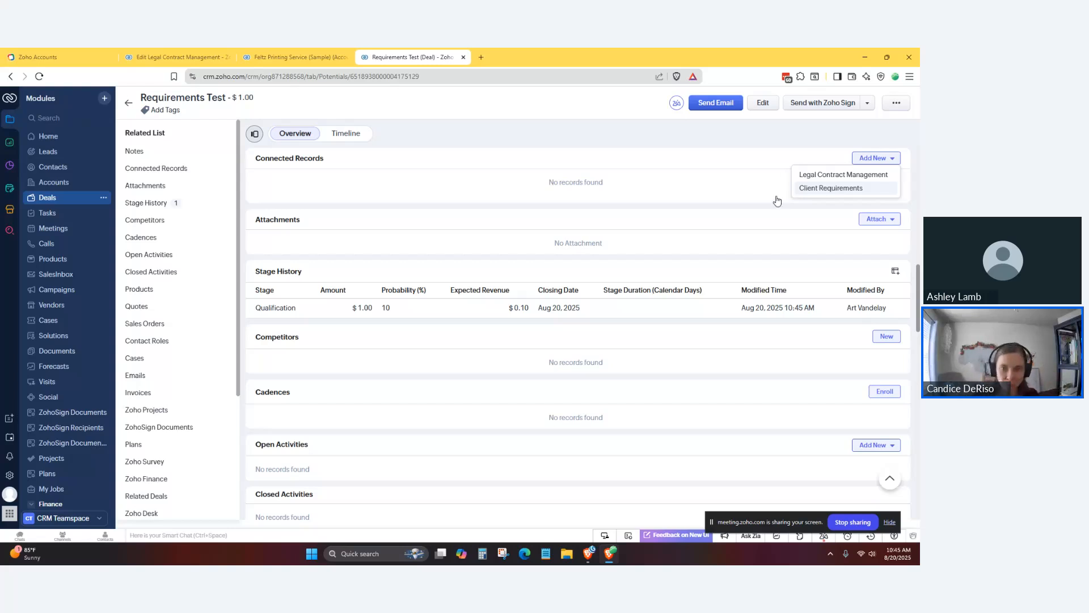
{"action": "left_click", "coordinate": [584, 180]}
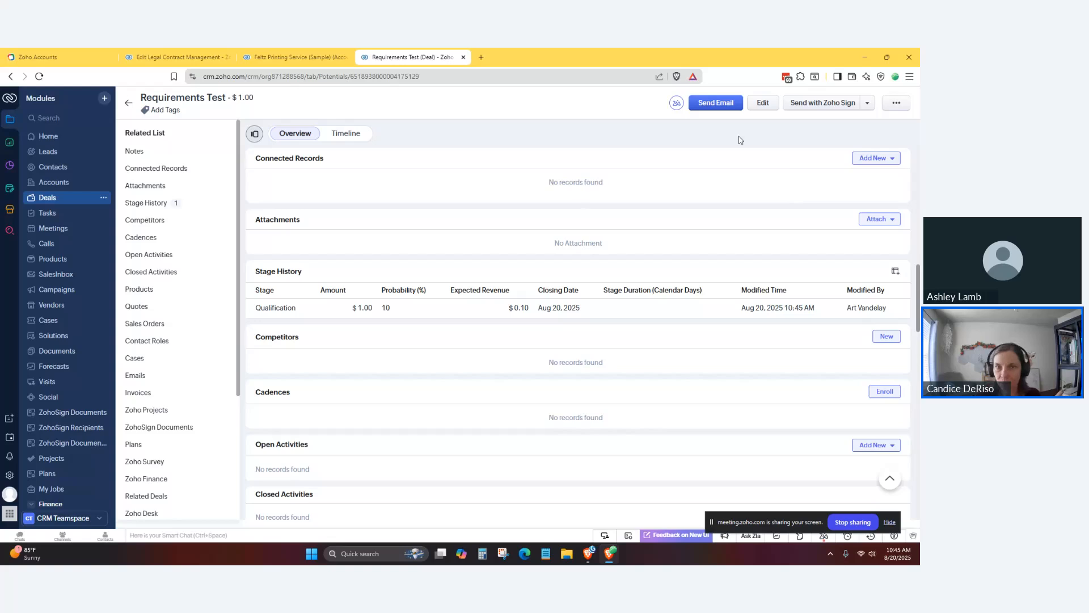
{"action": "scroll", "coordinate": [440, 297], "scroll_direction": "up", "scroll_amount": 10}
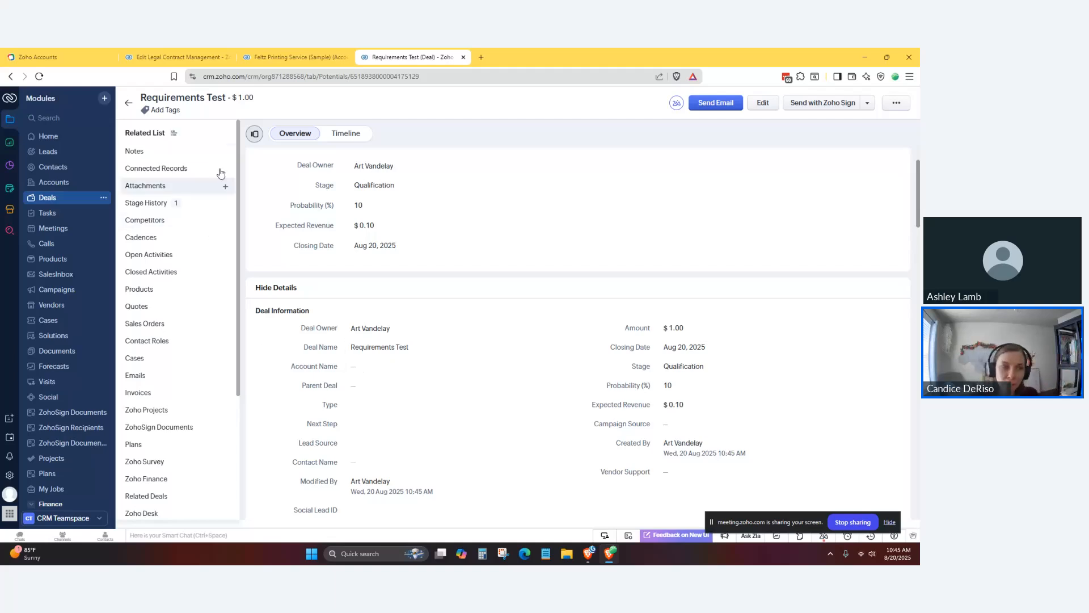
Step: Add a new Client Requirements record under the deal's Connected Records and name it Require New Software
{"action": "left_click", "coordinate": [171, 169]}
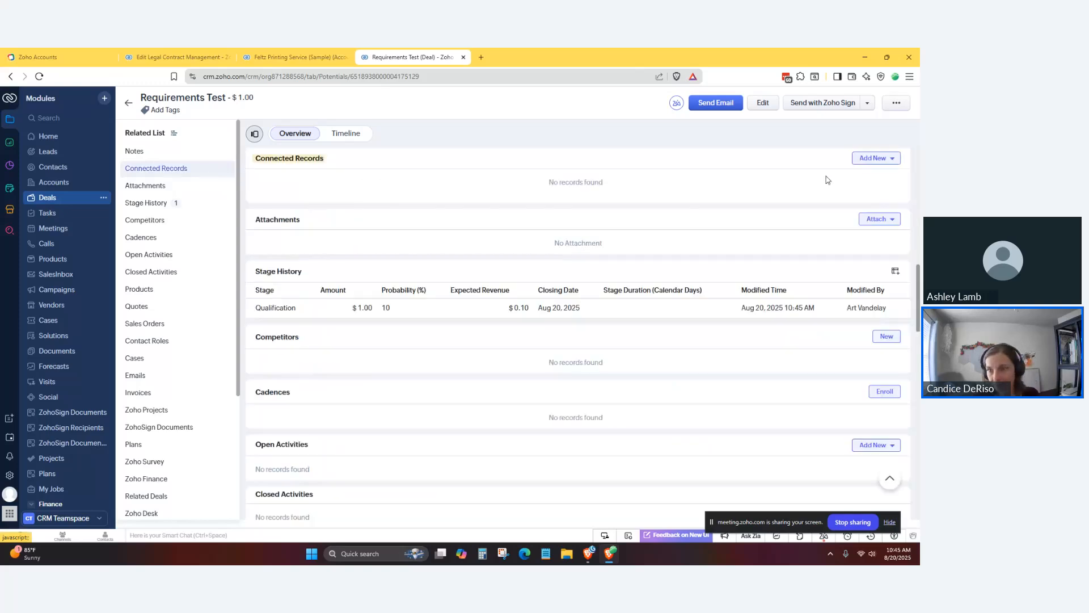
{"action": "left_click", "coordinate": [876, 158]}
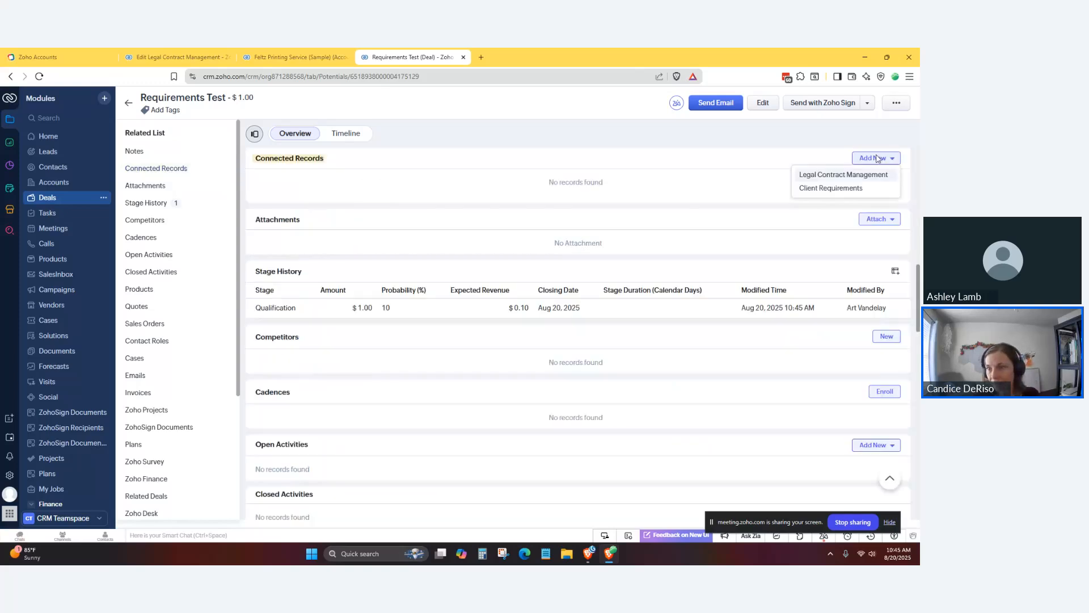
{"action": "left_click", "coordinate": [834, 189]}
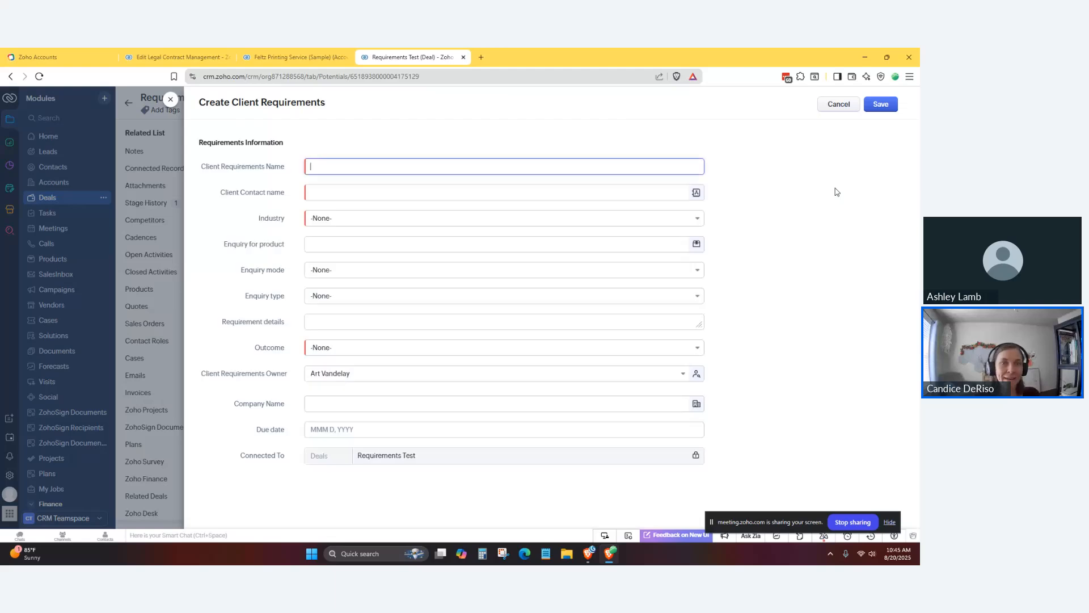
{"action": "left_click", "coordinate": [493, 165]}
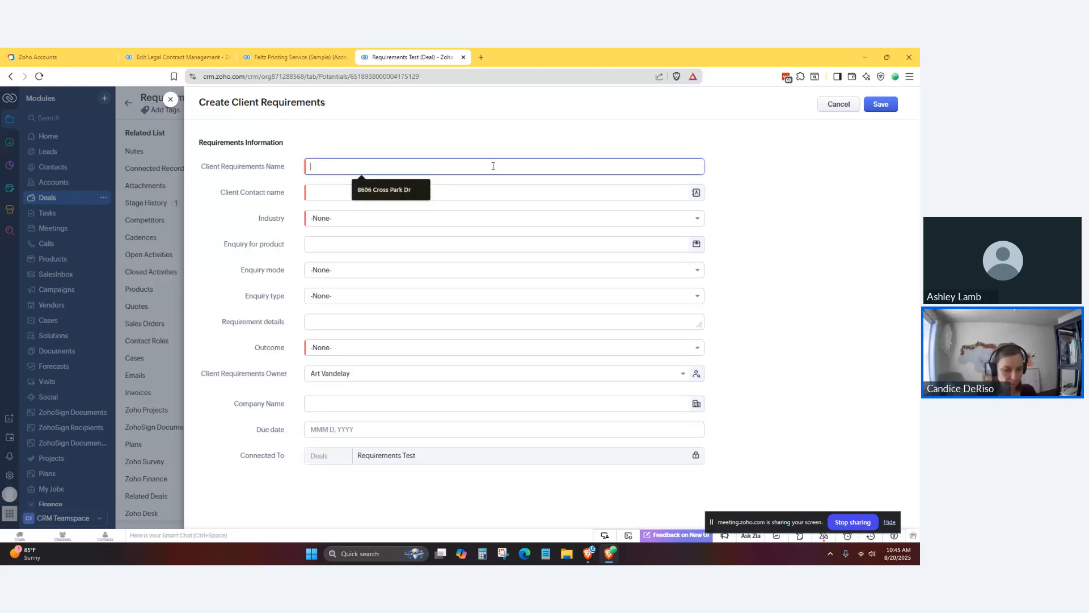
{"action": "type", "text": "RE"}
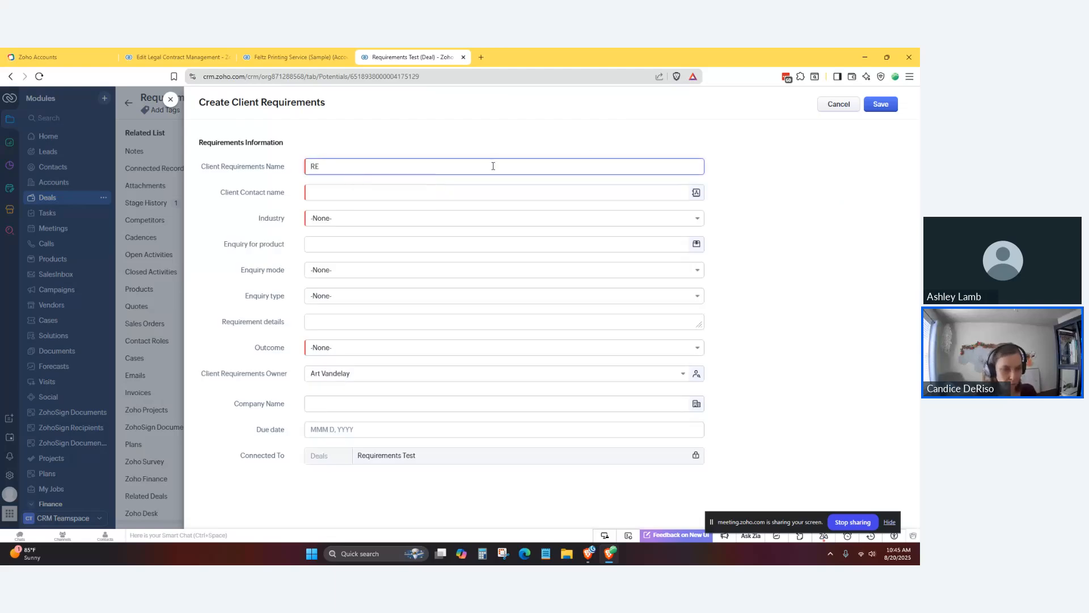
{"action": "type", "text": "u"}
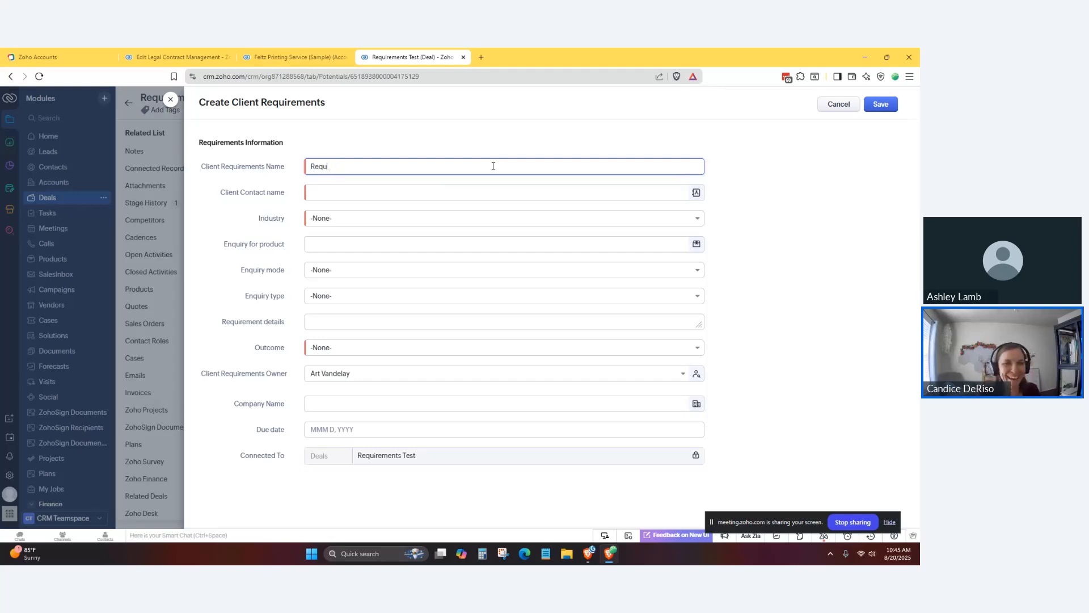
{"action": "type", "text": "ire New Software"}
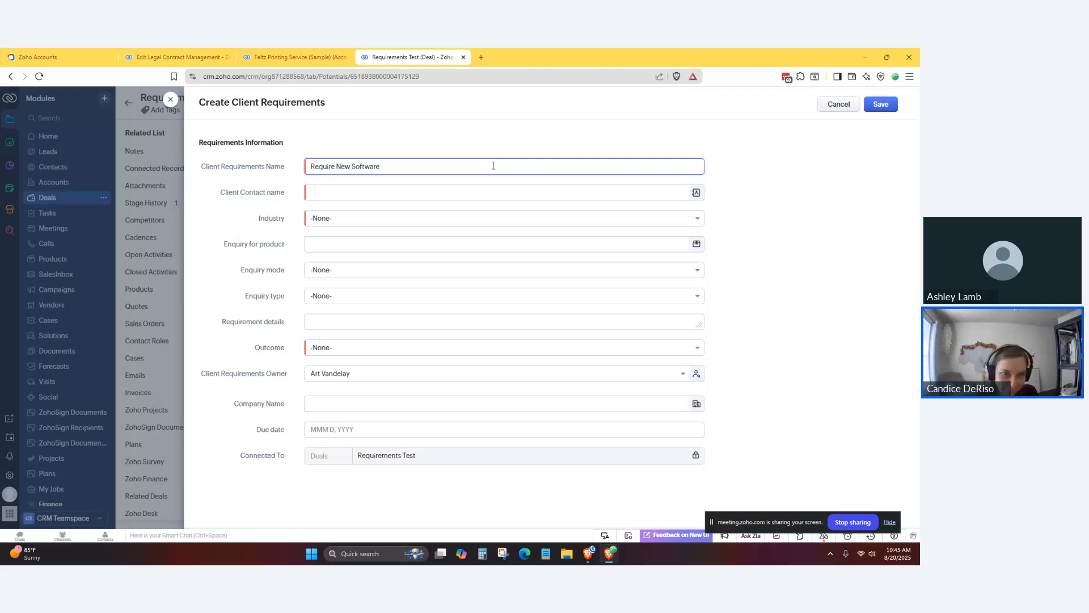
Step: Select the first suggested client contact for the requirement and set its industry to Education
{"action": "left_click", "coordinate": [482, 195]}
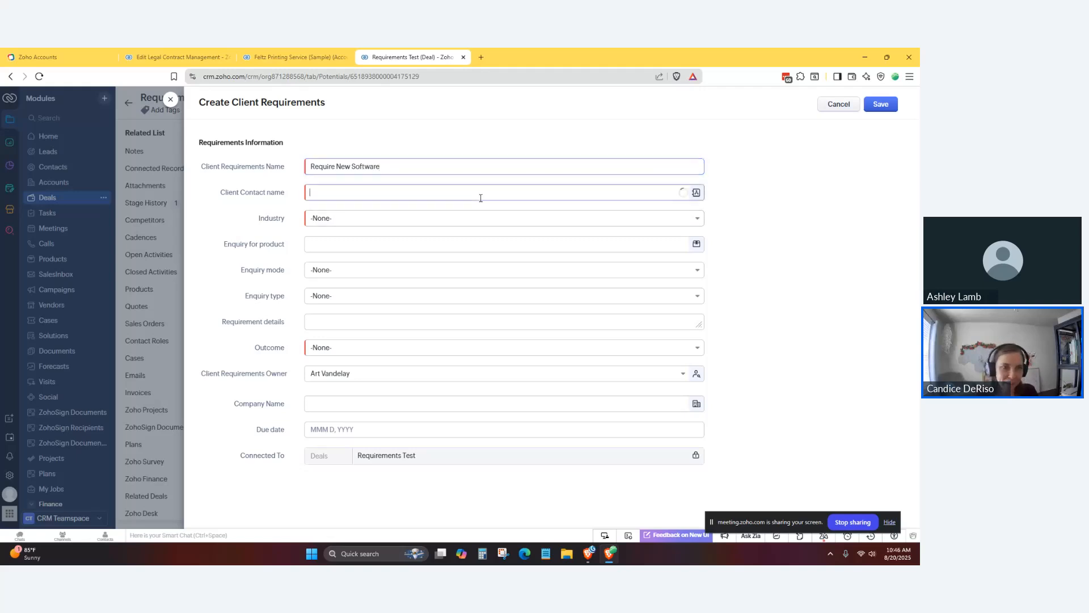
{"action": "left_click", "coordinate": [346, 229]}
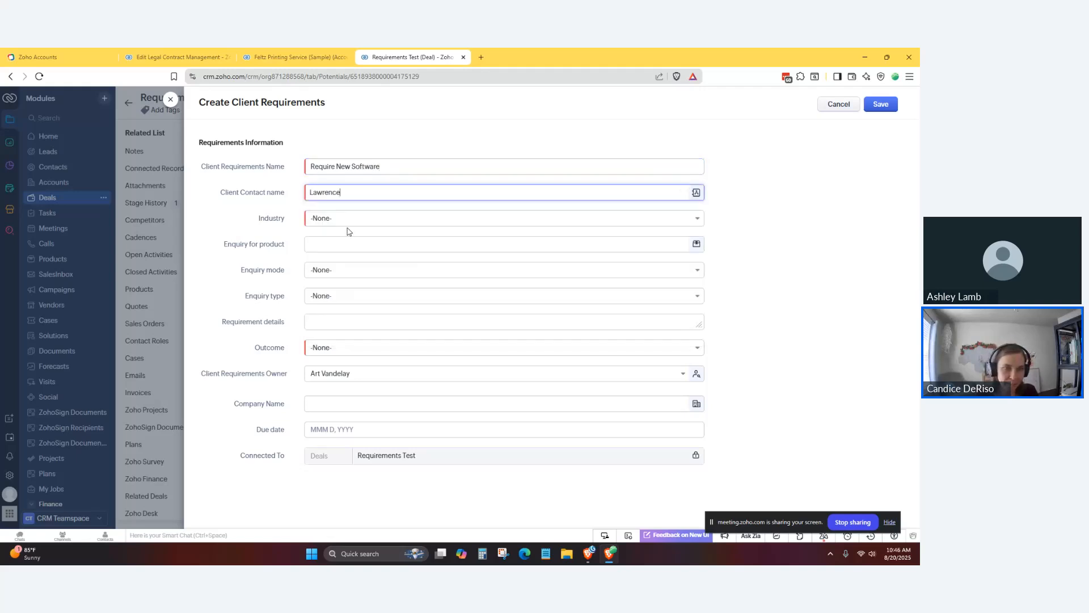
{"action": "left_click", "coordinate": [333, 219]}
{"action": "left_click", "coordinate": [344, 269]}
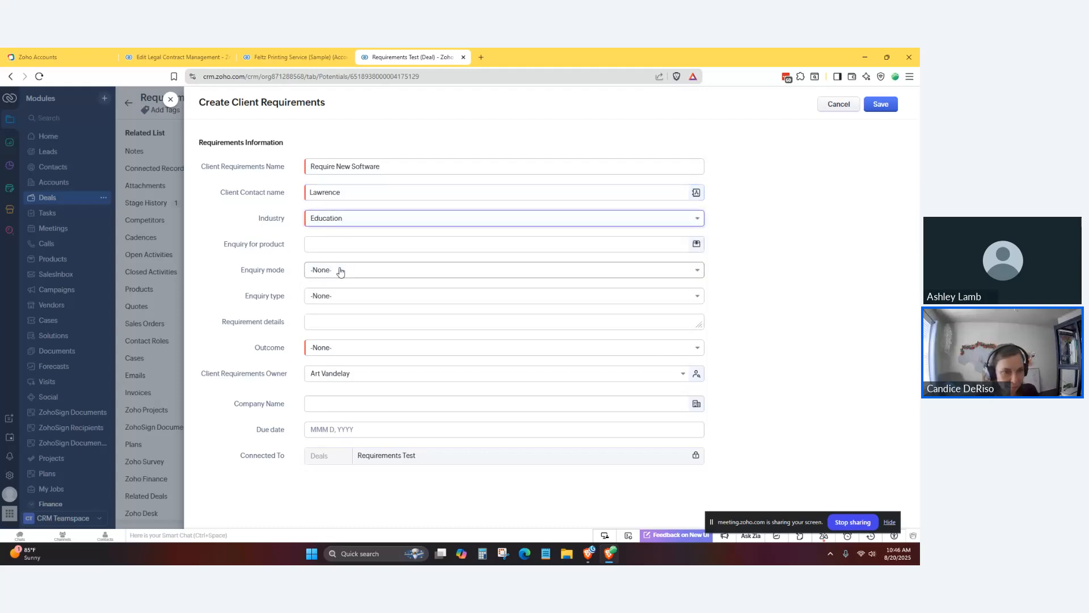
Step: Set the requirement's enquiry product to Balloon Pump, its enquiry mode to Emails and its enquiry type to Personal
{"action": "left_click", "coordinate": [340, 245]}
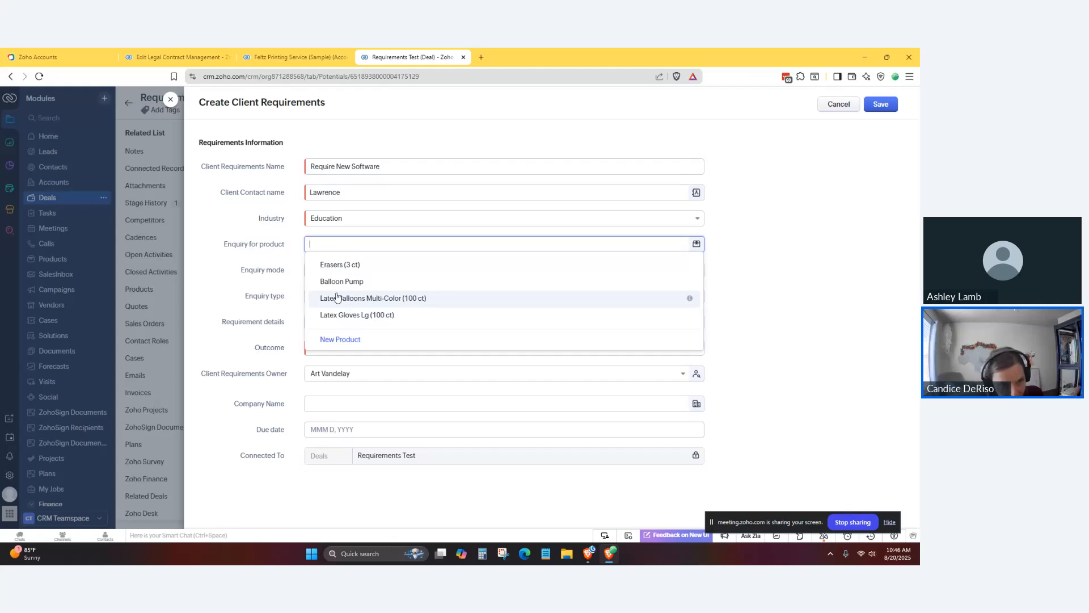
{"action": "left_click", "coordinate": [342, 281]}
{"action": "left_click", "coordinate": [340, 272]}
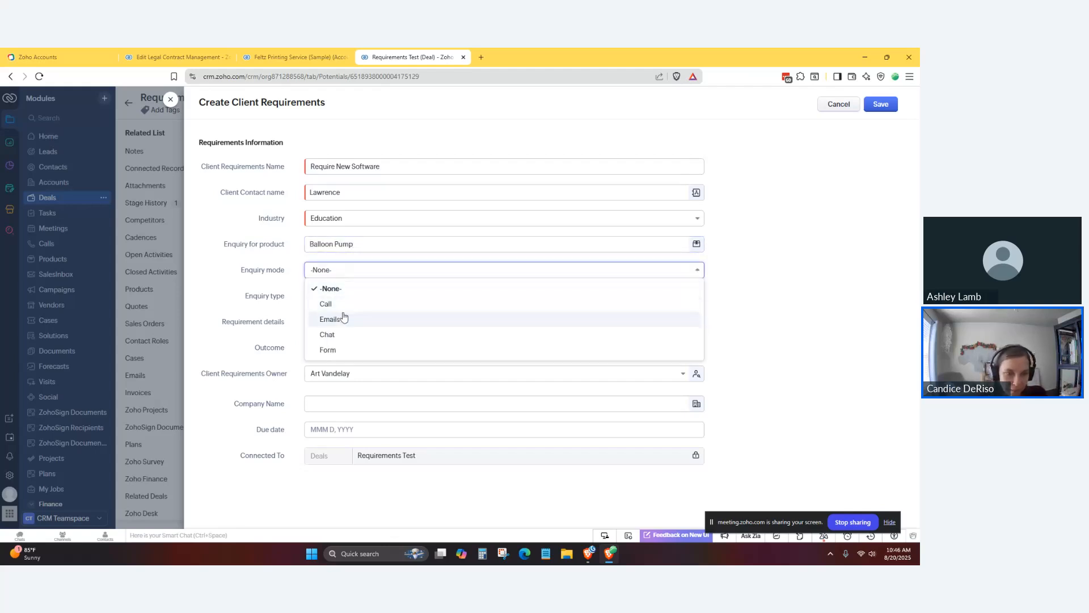
{"action": "left_click", "coordinate": [343, 318]}
{"action": "left_click", "coordinate": [348, 299]}
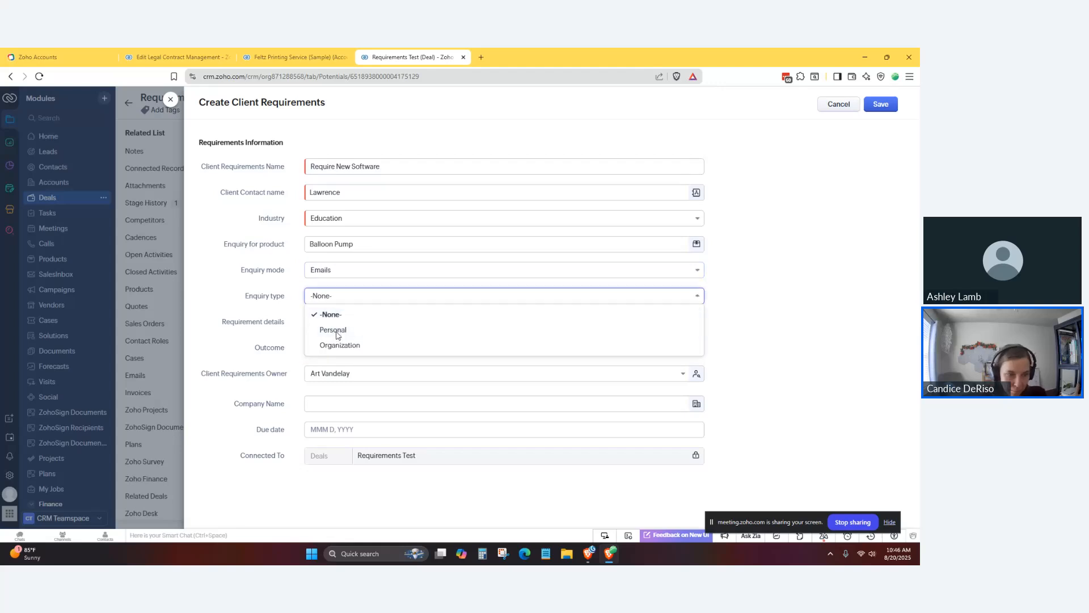
{"action": "left_click", "coordinate": [338, 334]}
Step: Enter afljaldkfjalkdfjdslkfjadsf as requirement details, set the outcome to In progress and due date to Aug 22, 2025, and save the record
{"action": "left_click", "coordinate": [366, 315]}
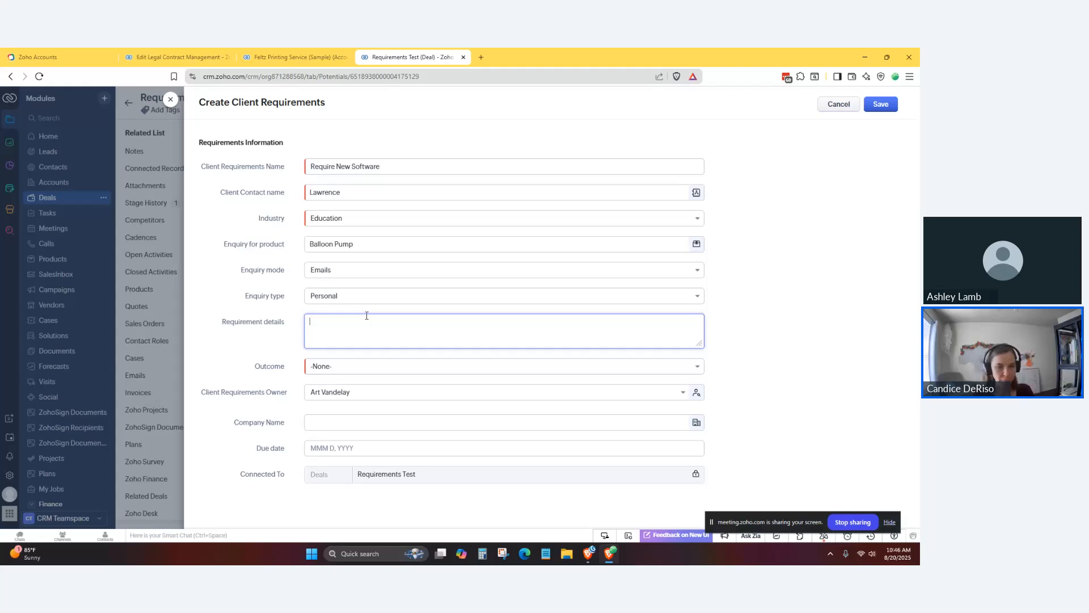
{"action": "type", "text": "afljaldkfjalkdfjdslkfjadsf"}
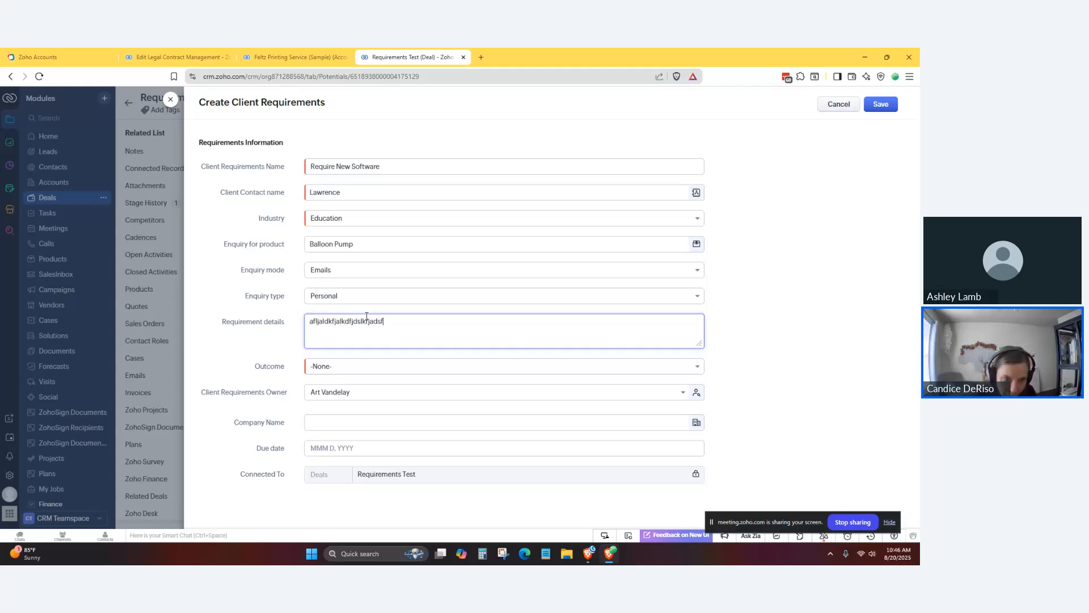
{"action": "left_click", "coordinate": [363, 367]}
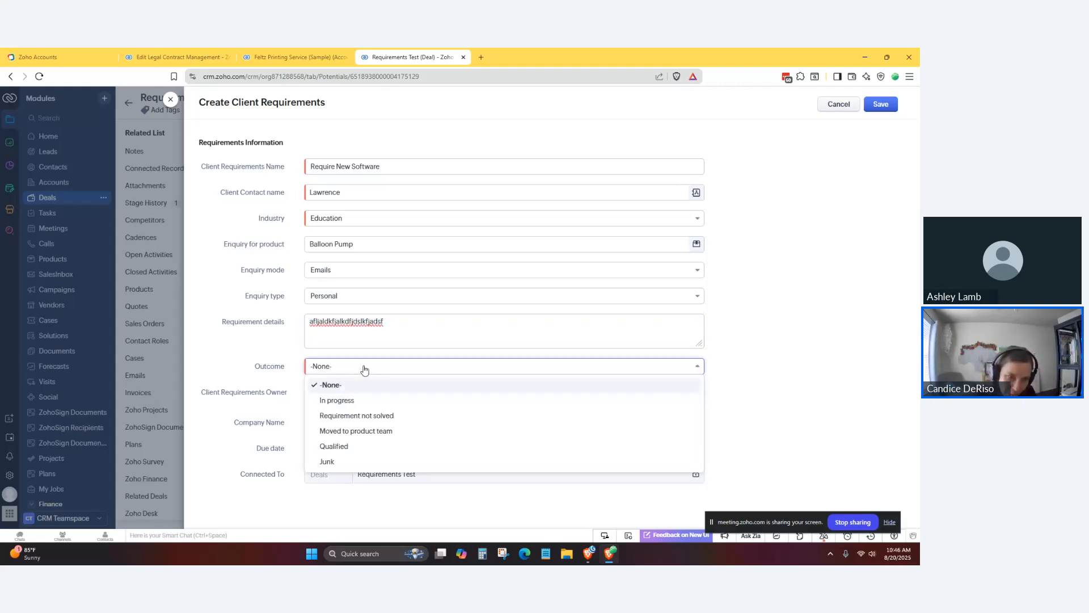
{"action": "left_click", "coordinate": [349, 402]}
{"action": "left_click", "coordinate": [343, 448]}
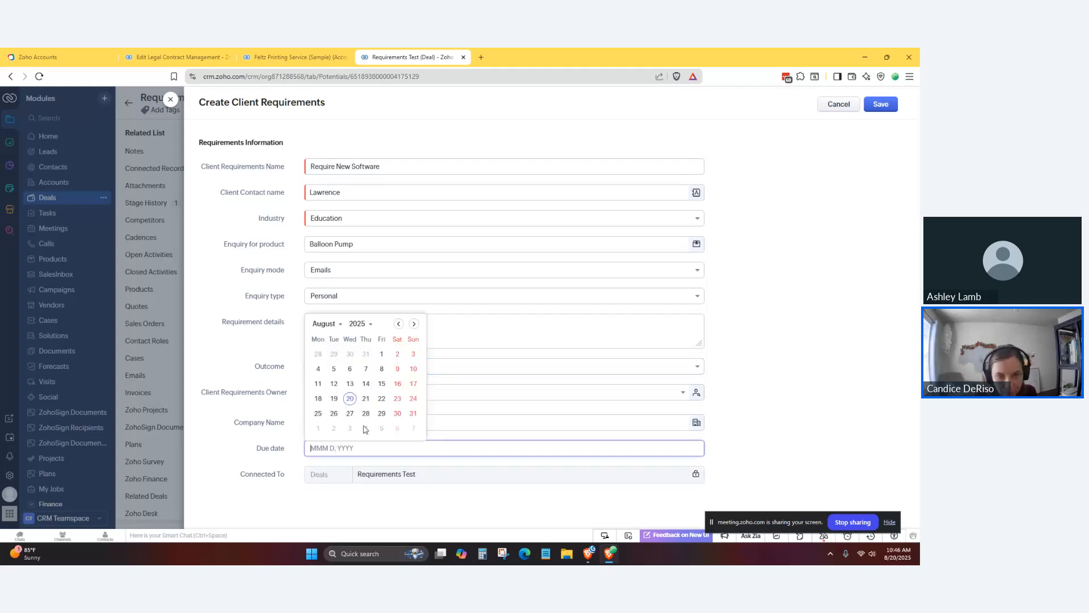
{"action": "left_click", "coordinate": [381, 399]}
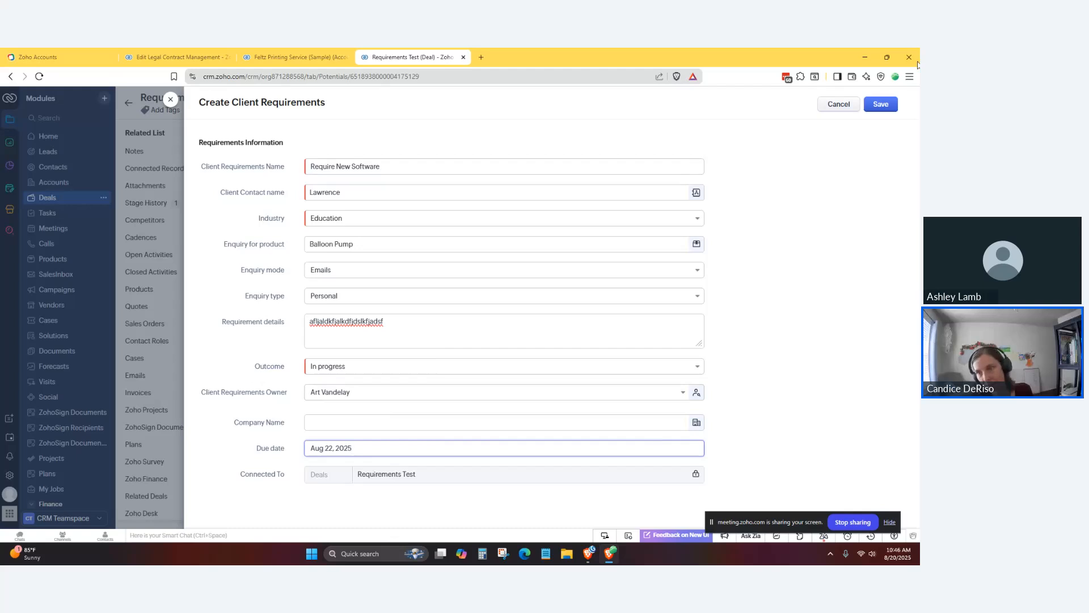
{"action": "left_click", "coordinate": [882, 105]}
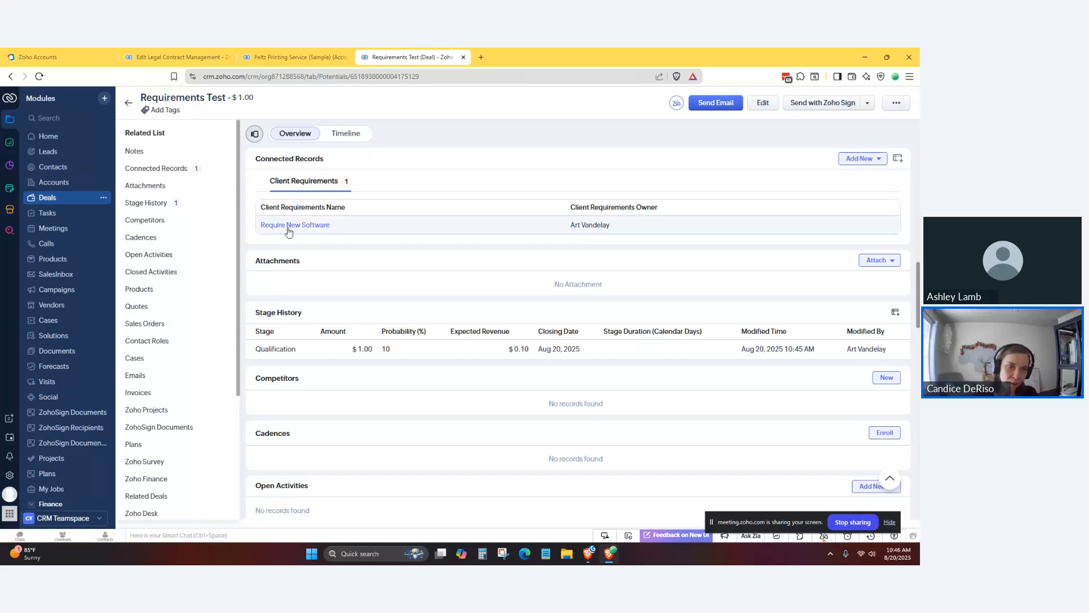
Step: Open the Require New Software record from the Requirements module and examine its details
{"action": "scroll", "coordinate": [59, 491], "scroll_direction": "down", "scroll_amount": 2}
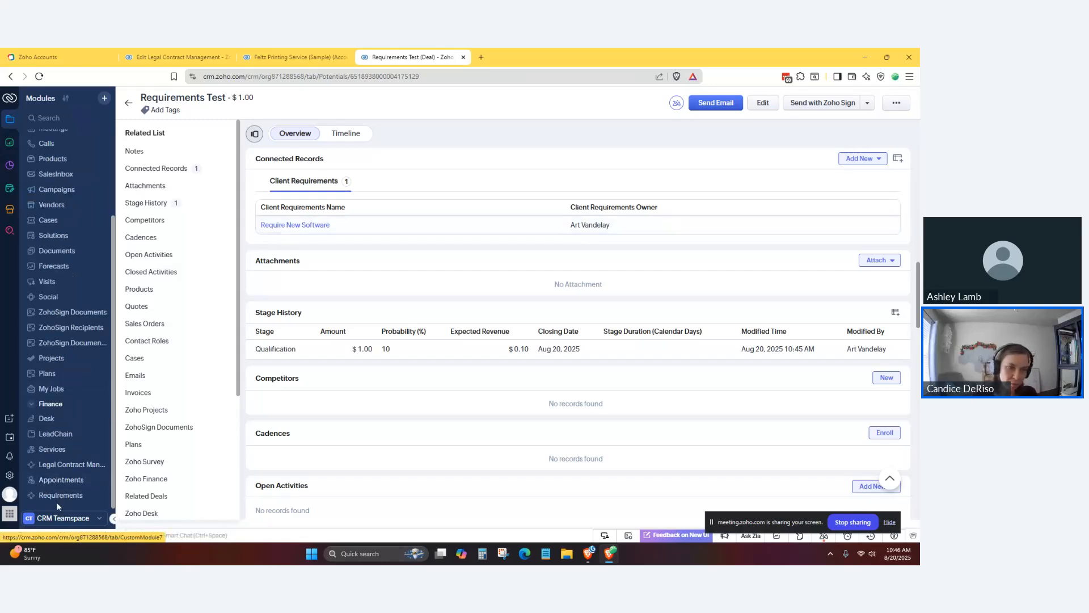
{"action": "left_click", "coordinate": [57, 496]}
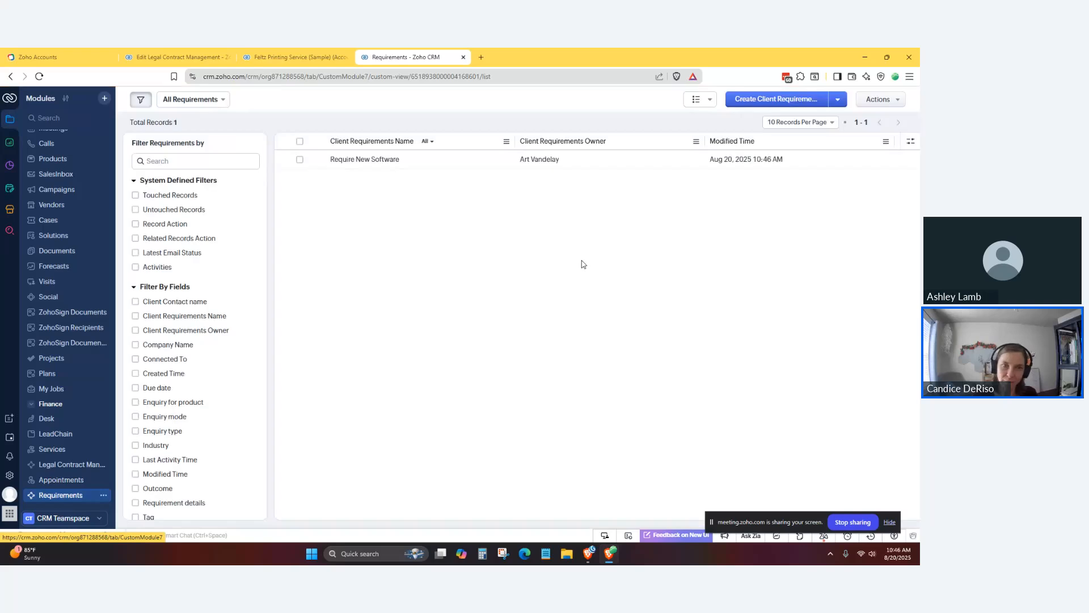
{"action": "left_click", "coordinate": [362, 160]}
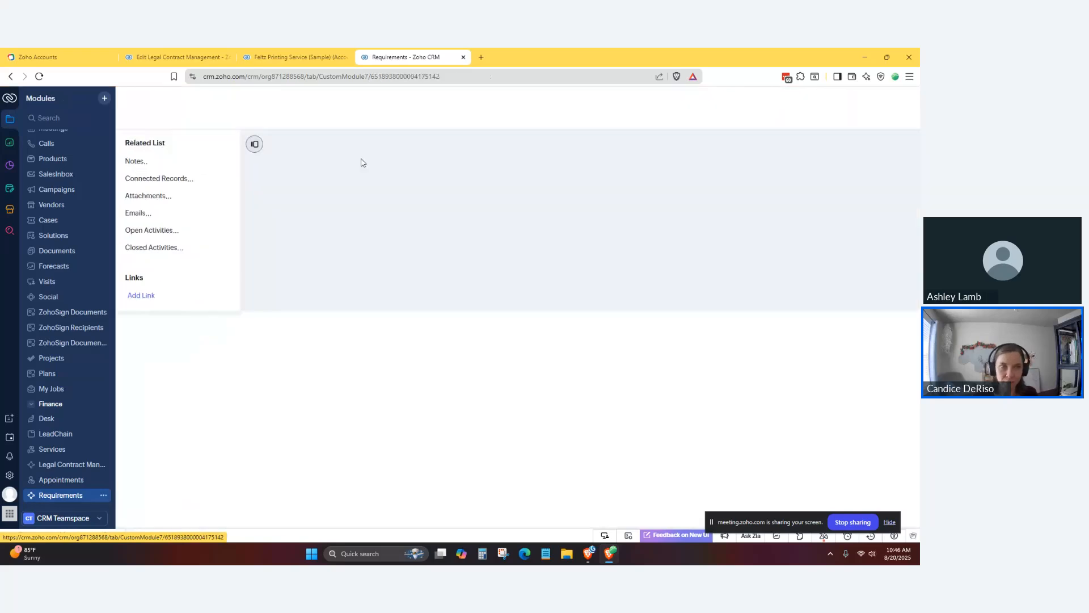
{"action": "scroll", "coordinate": [377, 410], "scroll_direction": "down", "scroll_amount": 4}
{"action": "scroll", "coordinate": [379, 411], "scroll_direction": "up", "scroll_amount": 3}
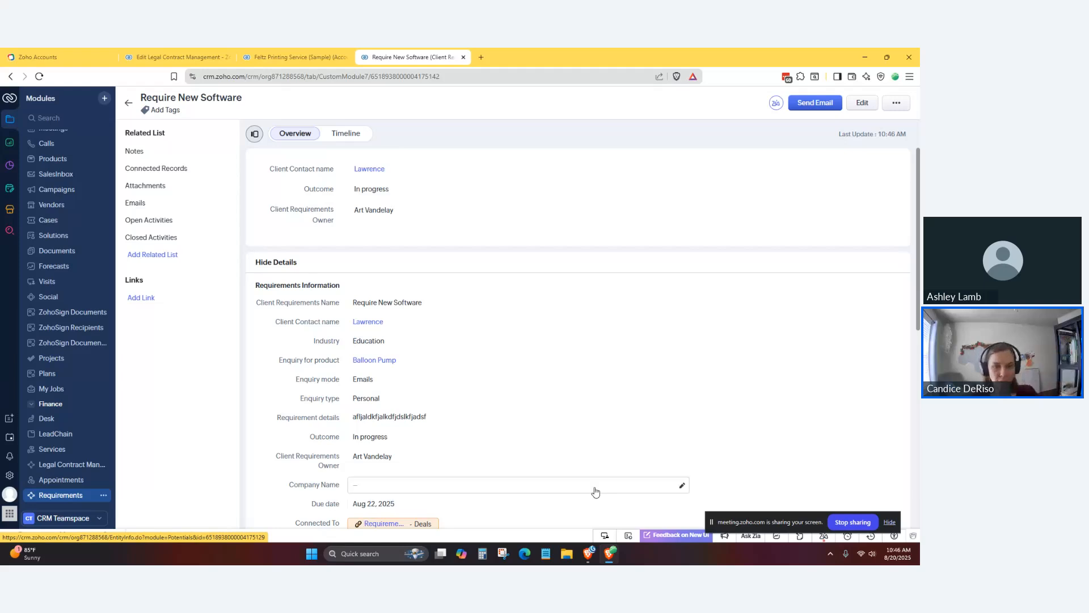
Step: Switch to the CRM for Everyone presentation in Zoho Show, start the slideshow and advance to the next slide
{"action": "mouse_move", "coordinate": [589, 553]}
{"action": "left_click", "coordinate": [536, 499]}
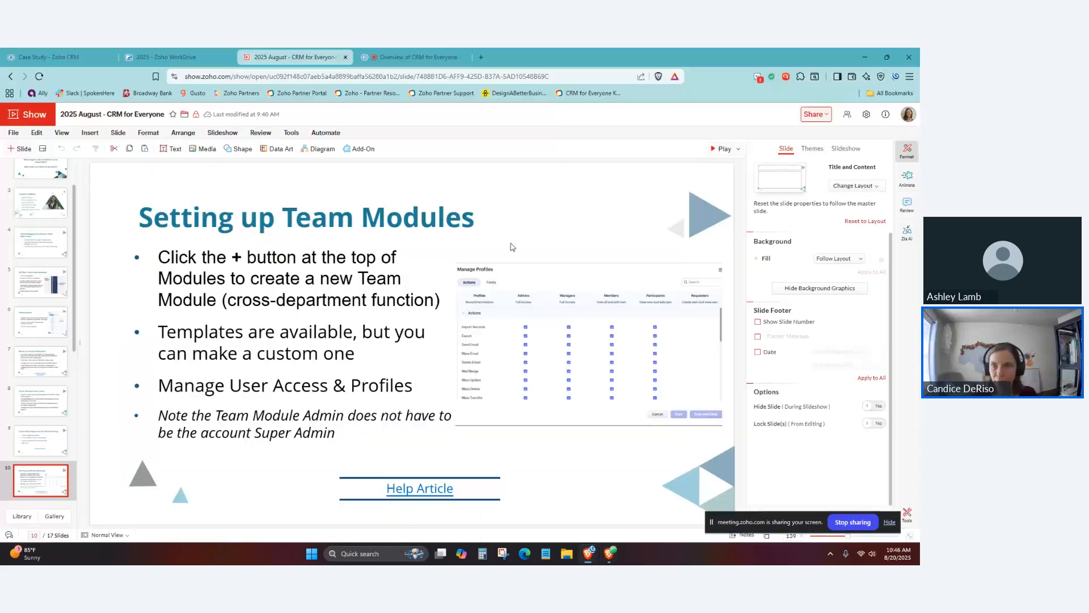
{"action": "left_click", "coordinate": [721, 149]}
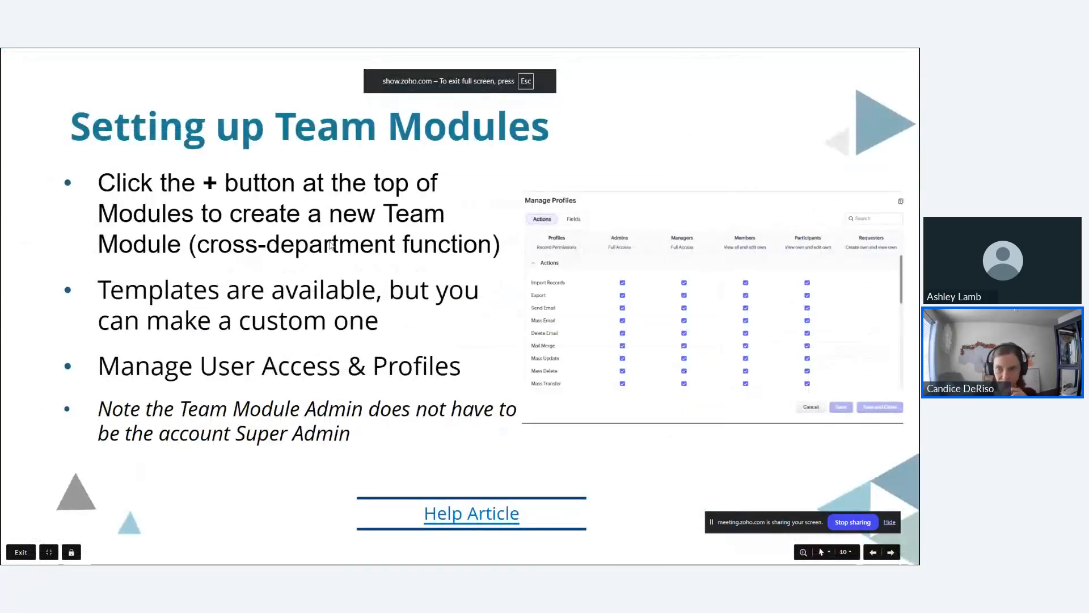
{"action": "key", "text": "Right"}
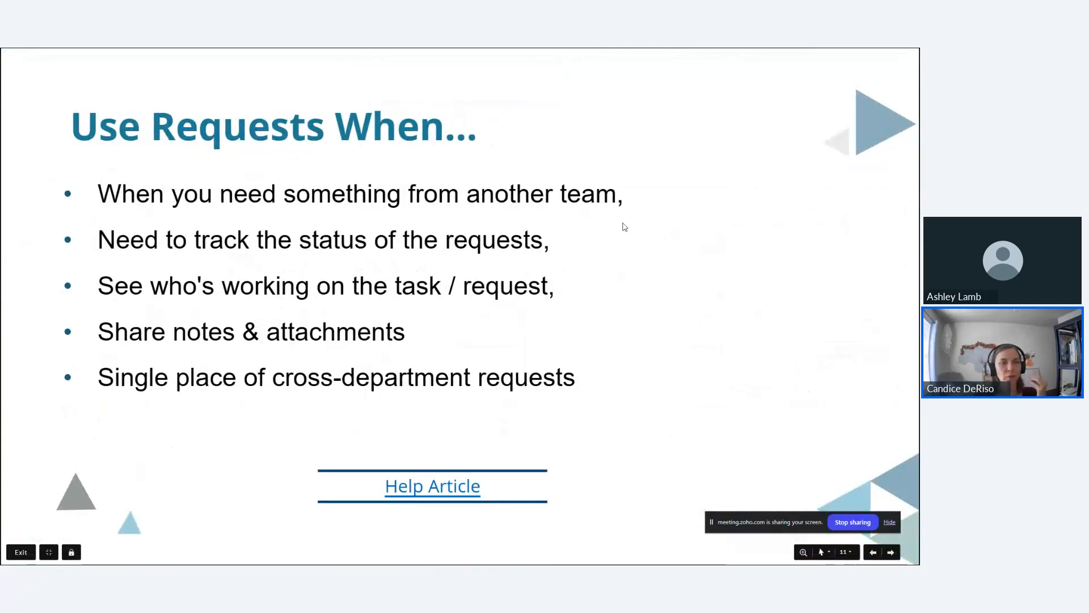
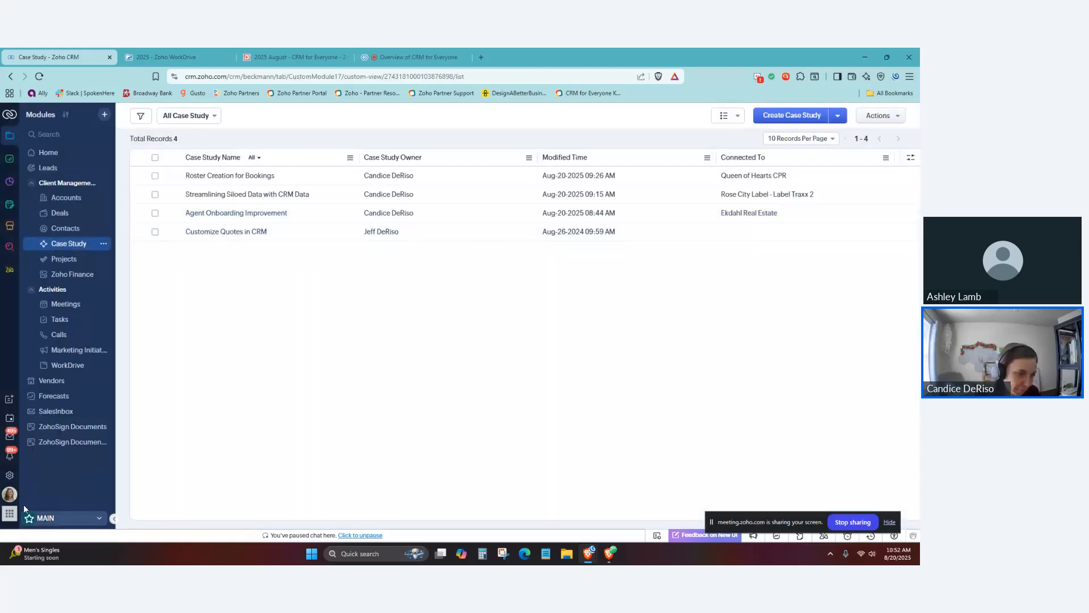
Step: Open the draft connected workflow named test in Setup and create a Deal trigger for when a record is edited
{"action": "left_click", "coordinate": [10, 476]}
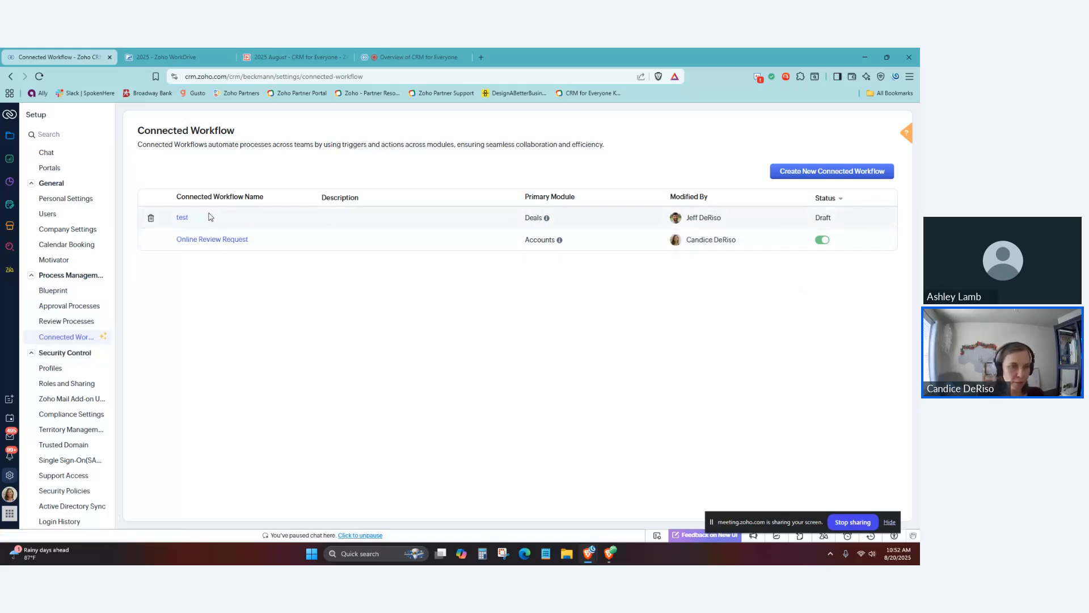
{"action": "left_click", "coordinate": [182, 219]}
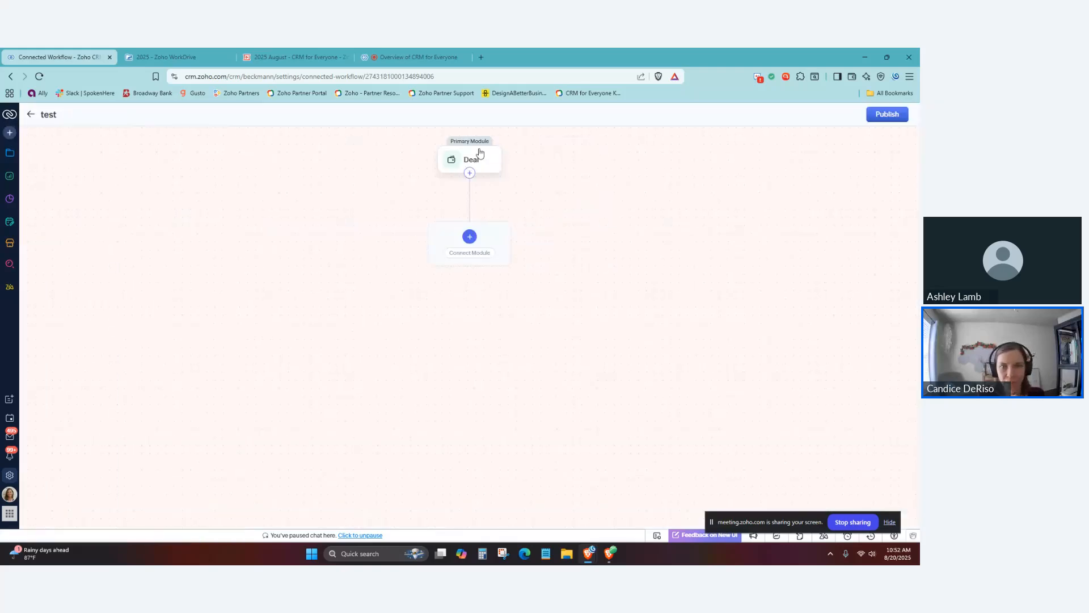
{"action": "left_click", "coordinate": [471, 162]}
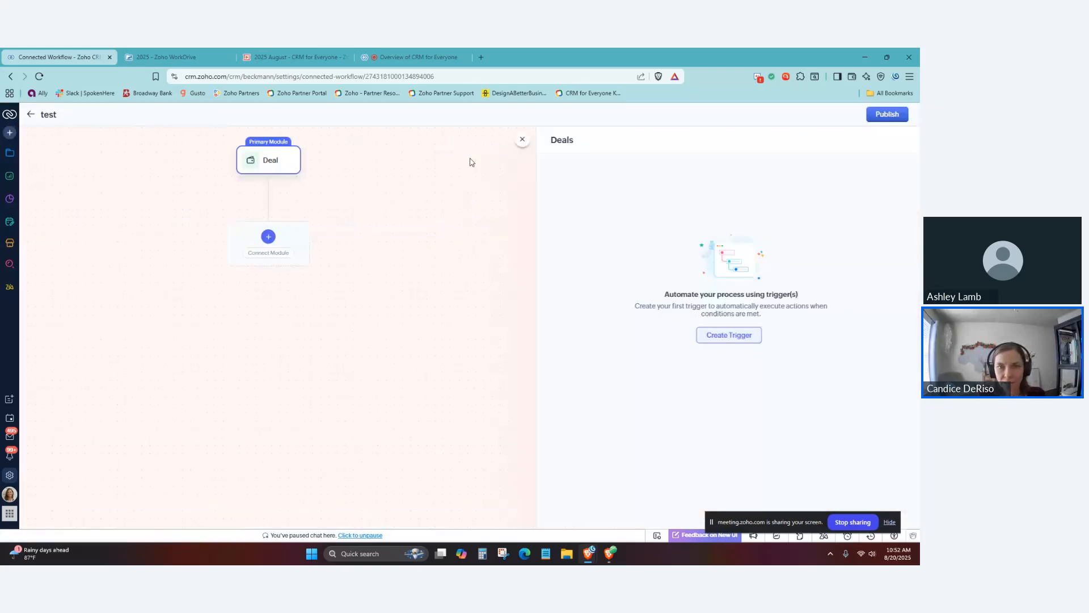
{"action": "left_click", "coordinate": [735, 344]}
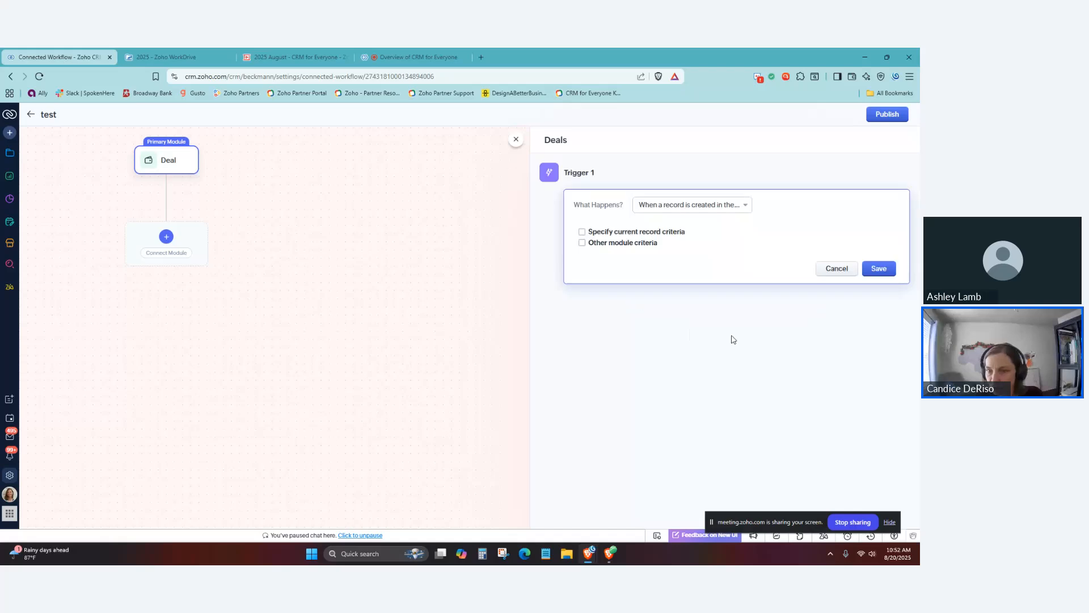
{"action": "left_click", "coordinate": [700, 208]}
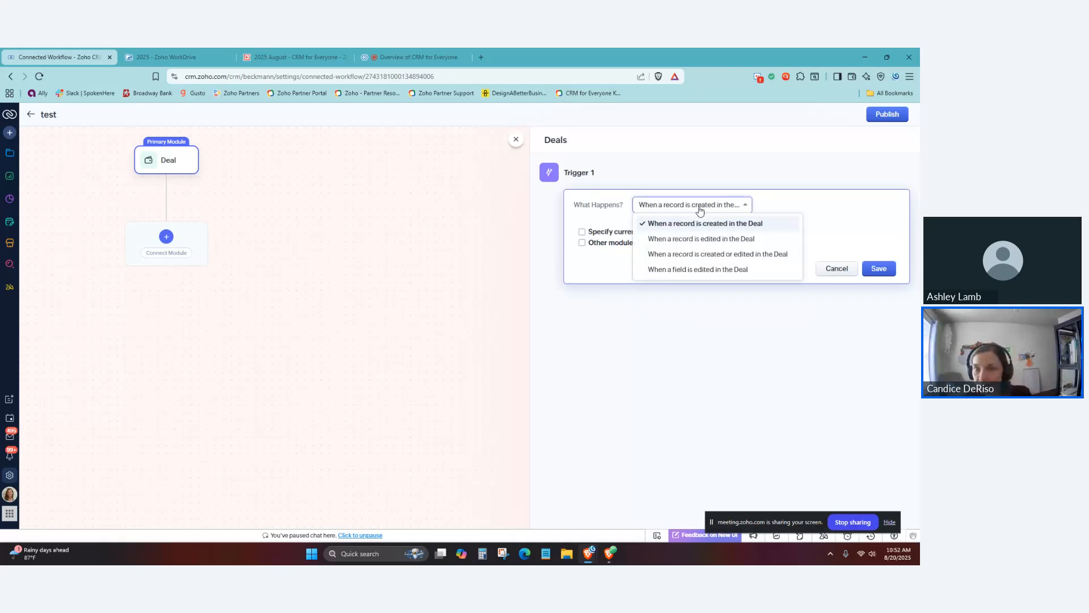
{"action": "left_click", "coordinate": [706, 240]}
Step: Add the current record criterion Stage is Proposal Created to the trigger and save it
{"action": "left_click", "coordinate": [636, 233]}
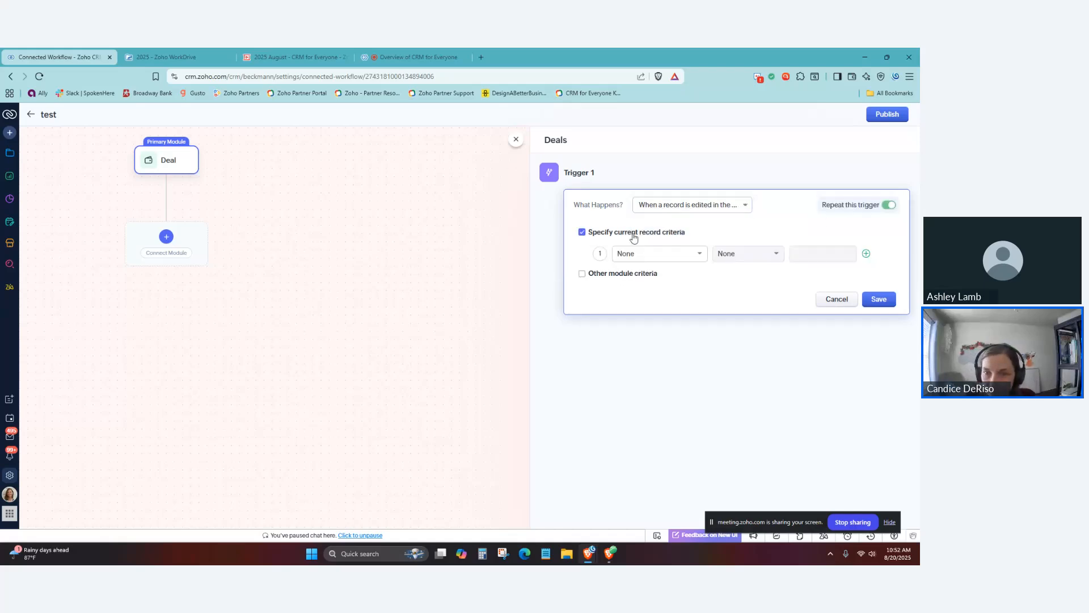
{"action": "left_click", "coordinate": [639, 253]}
{"action": "type", "text": "sta"}
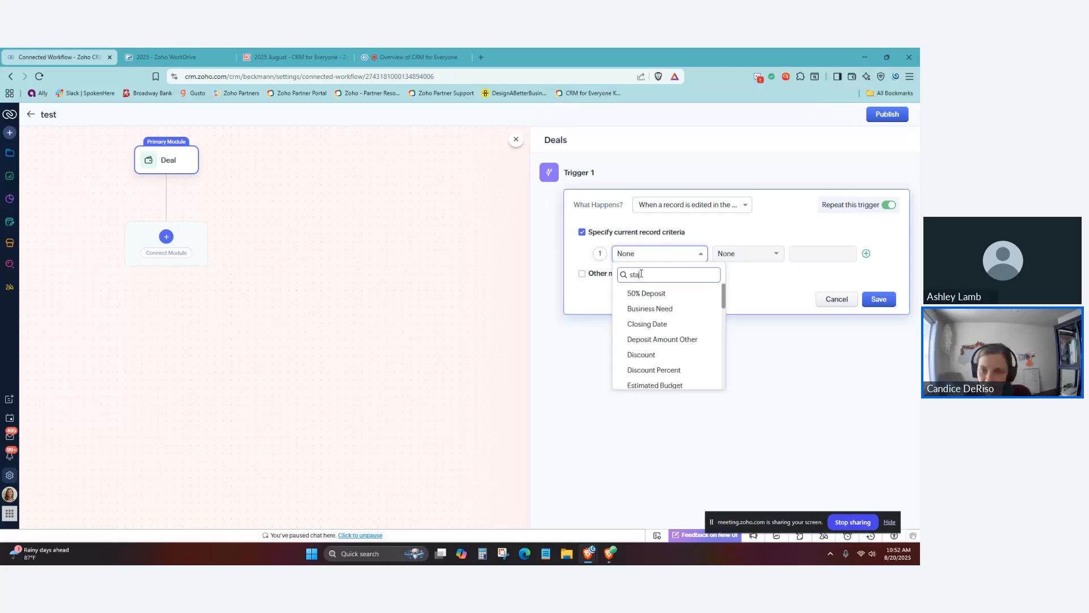
{"action": "left_click", "coordinate": [638, 309]}
{"action": "left_click", "coordinate": [749, 253]}
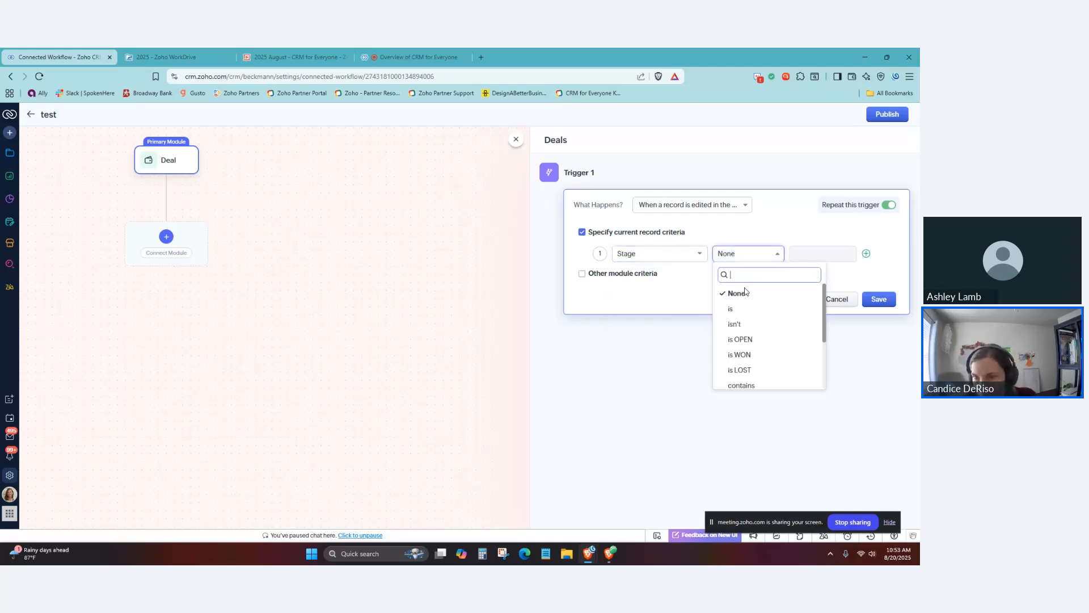
{"action": "left_click", "coordinate": [739, 308]}
{"action": "left_click", "coordinate": [814, 261]}
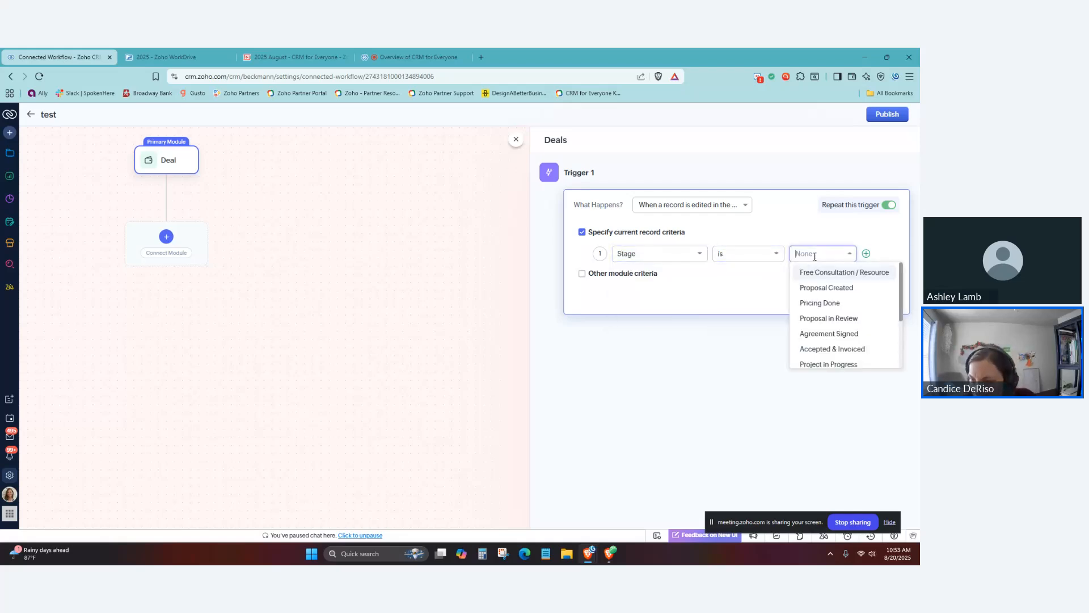
{"action": "left_click", "coordinate": [850, 287]}
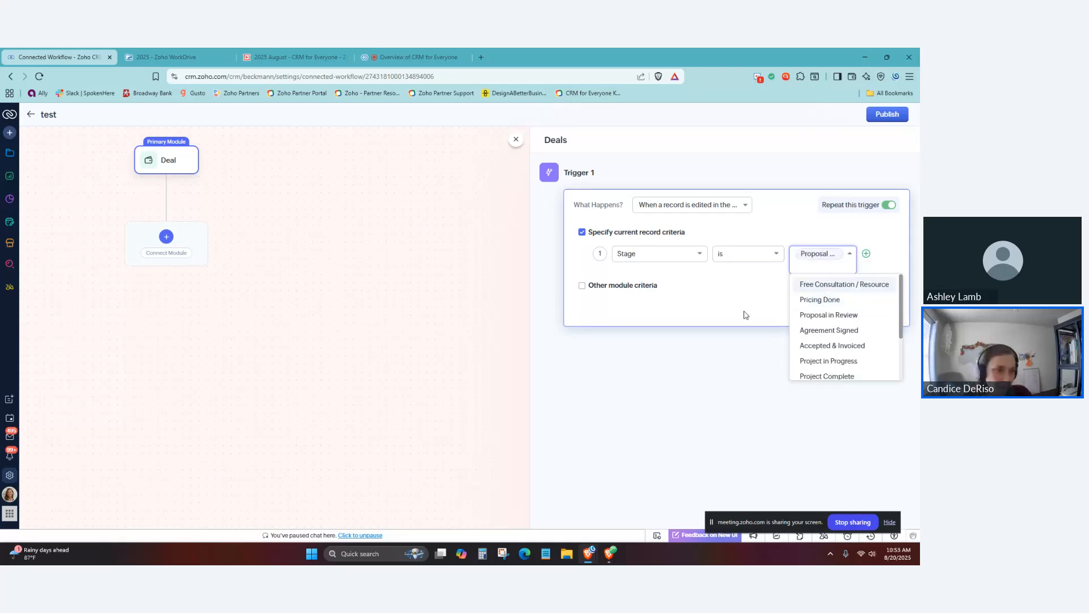
{"action": "left_click", "coordinate": [726, 313]}
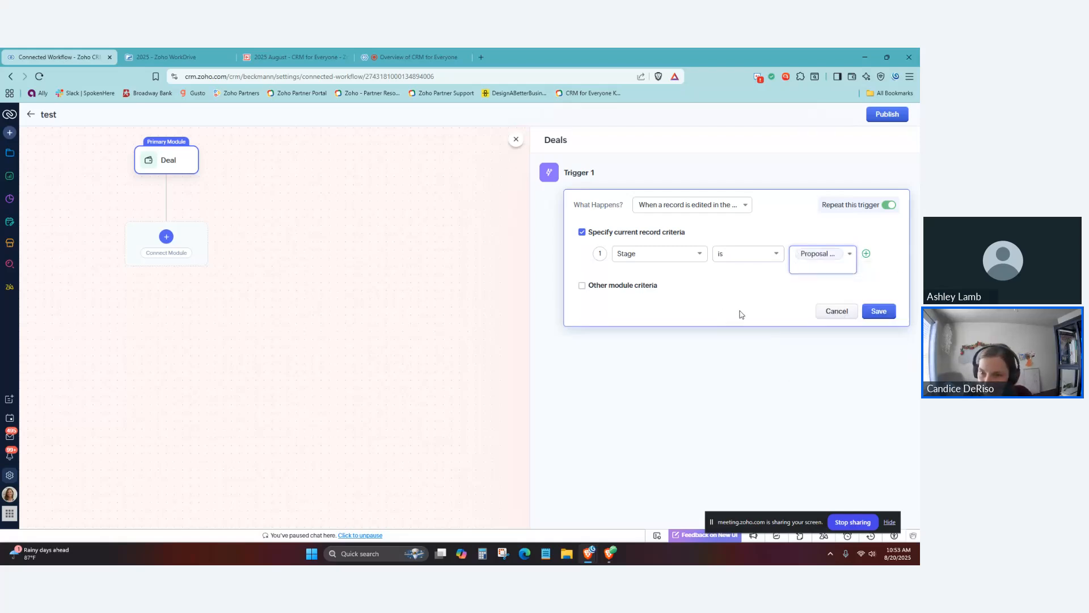
{"action": "left_click", "coordinate": [879, 312]}
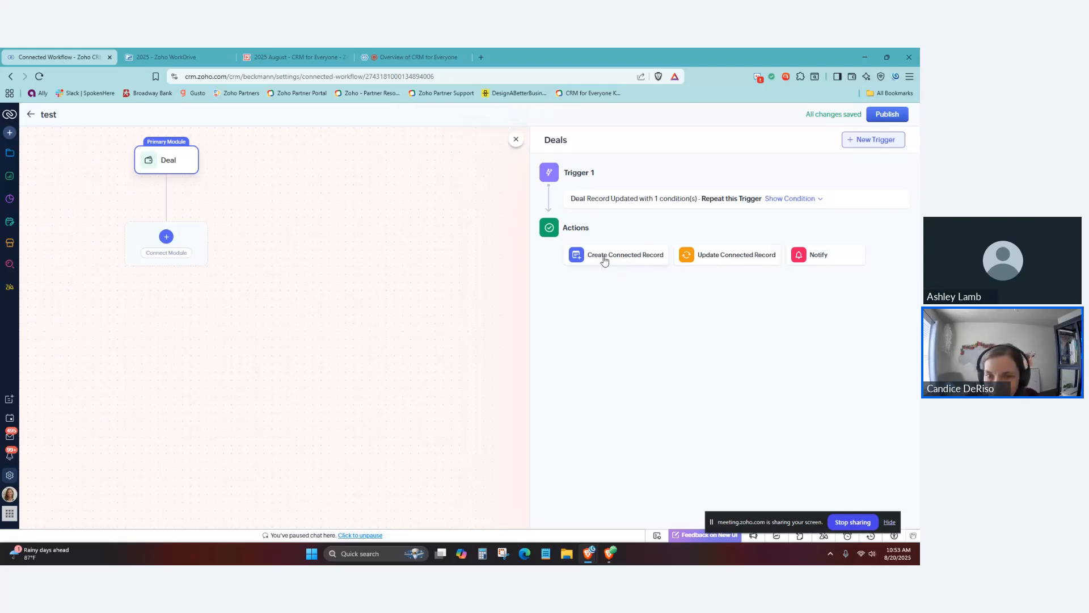
Step: Add a Create Connected Record action to the Deal trigger, targeting the Case Study module
{"action": "left_click", "coordinate": [620, 259]}
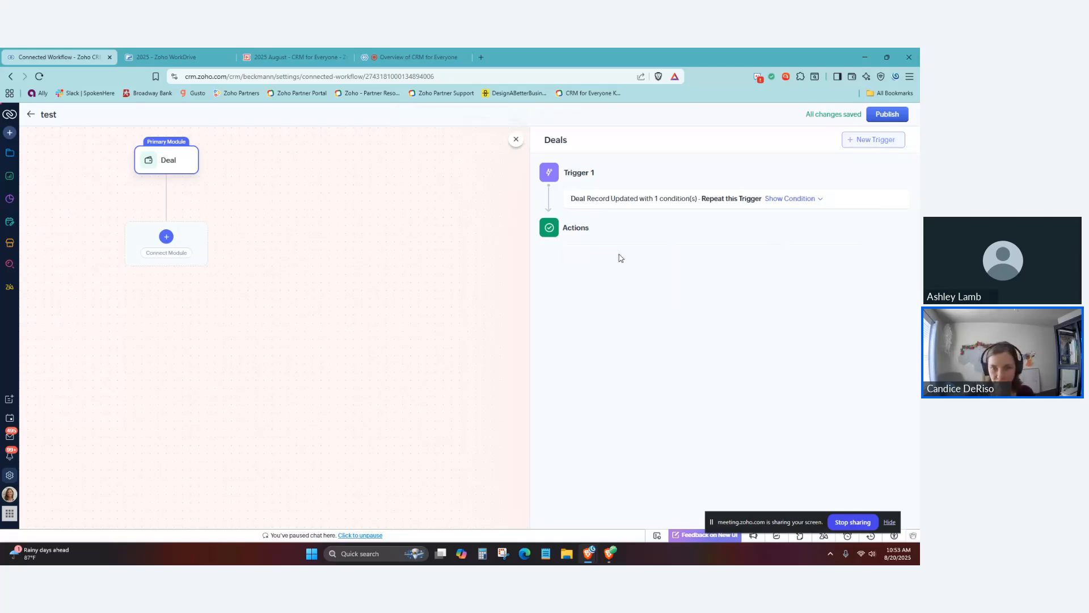
{"action": "left_click", "coordinate": [723, 285]}
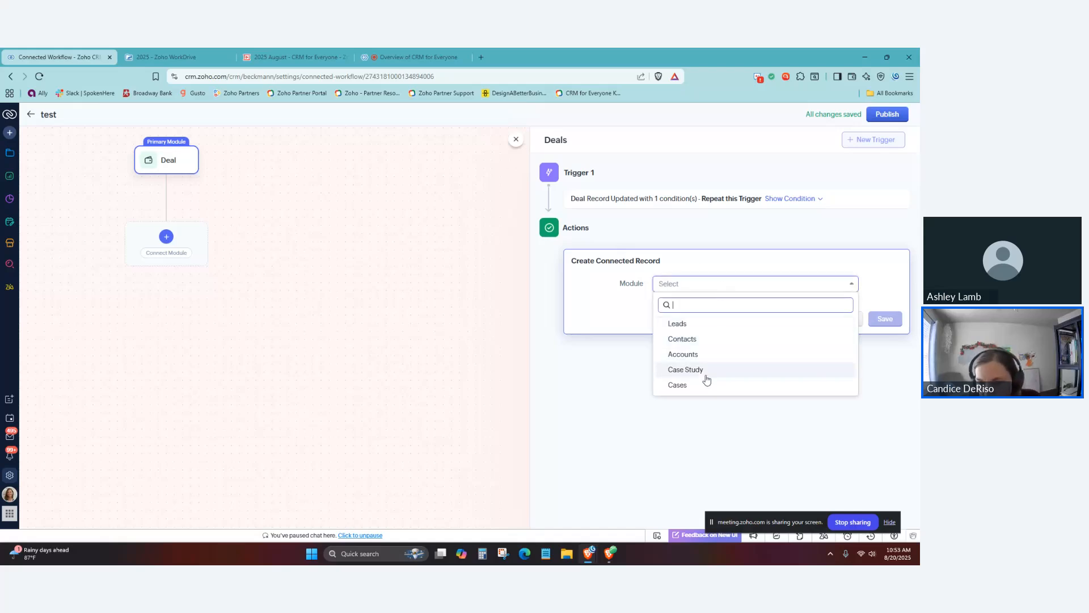
{"action": "left_click", "coordinate": [696, 339]}
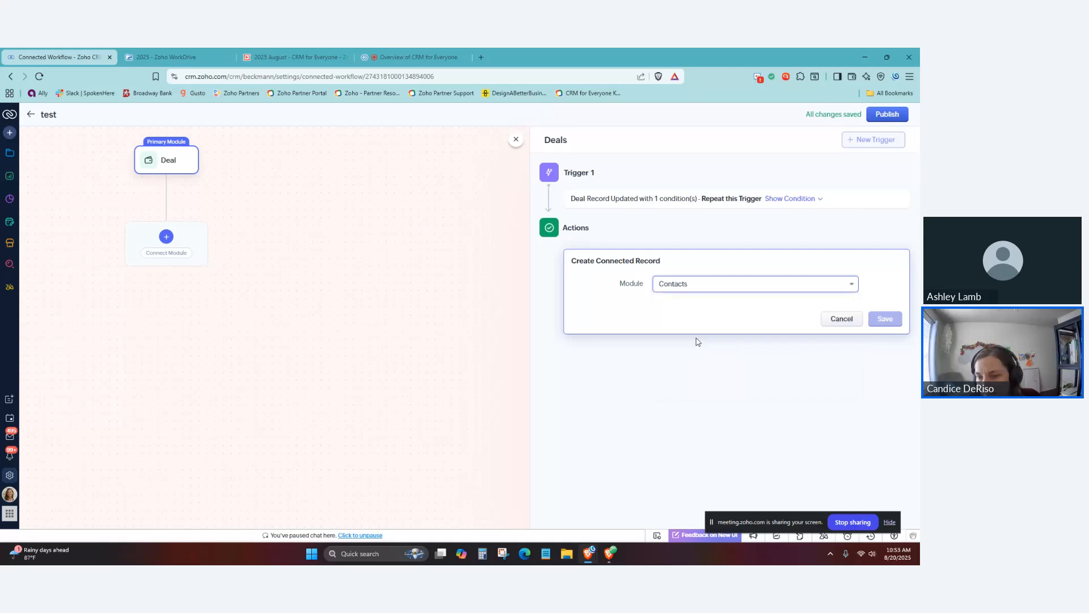
{"action": "left_click", "coordinate": [681, 336]}
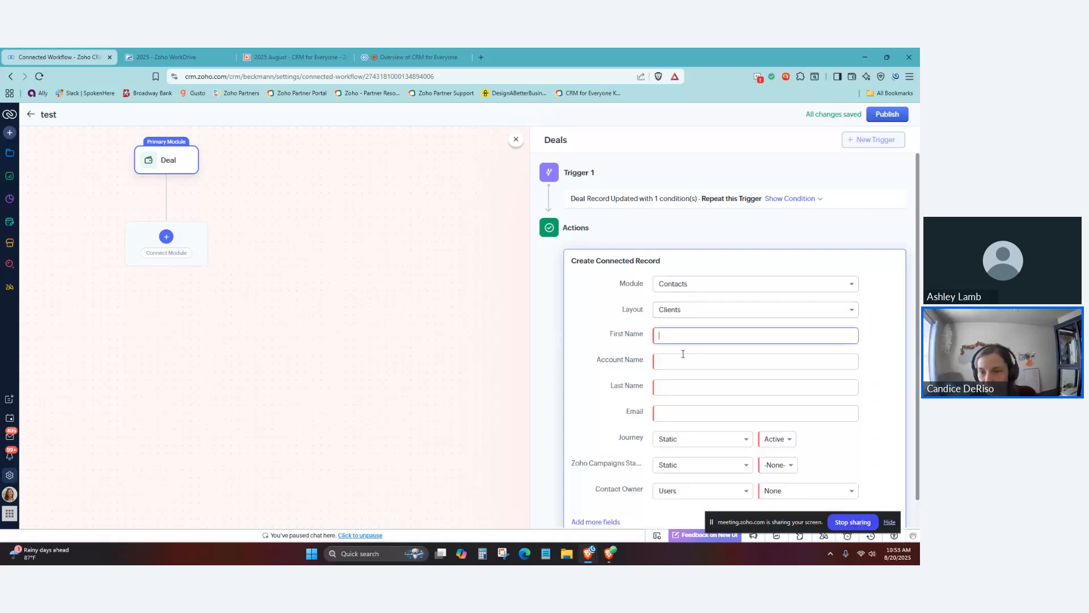
{"action": "left_click", "coordinate": [700, 288]}
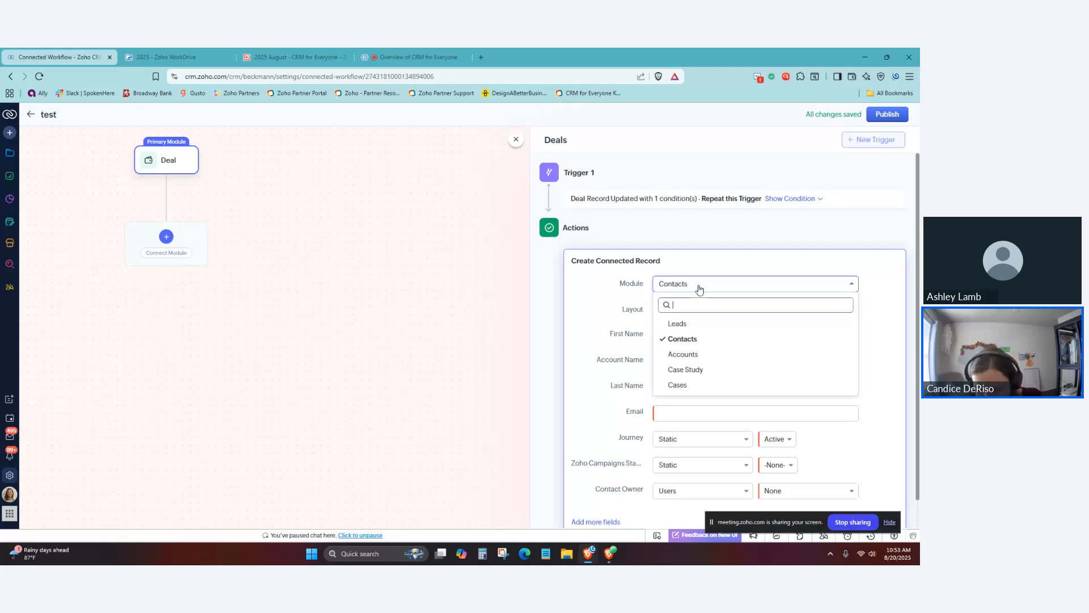
{"action": "left_click", "coordinate": [706, 369]}
Step: Insert the Accounts Account Name merge field into the Case Study Name
{"action": "left_click", "coordinate": [770, 338]}
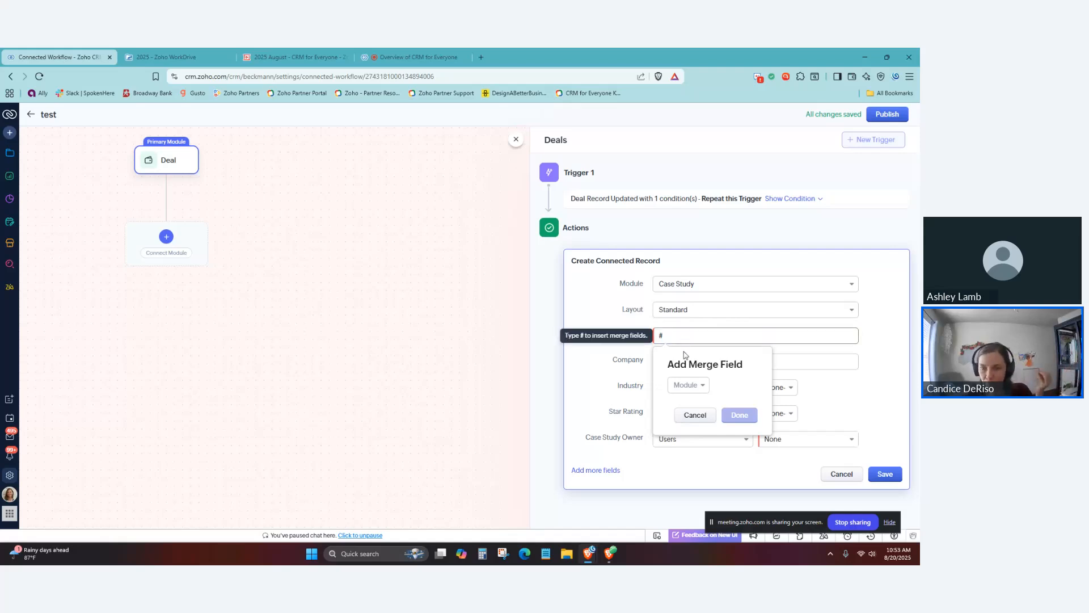
{"action": "left_click", "coordinate": [692, 387]}
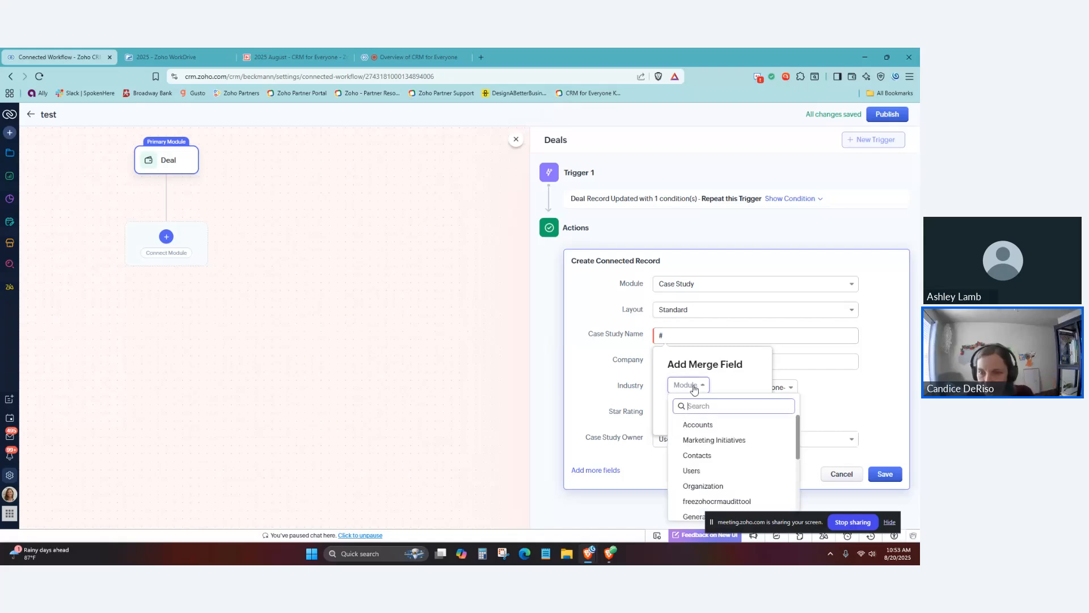
{"action": "left_click", "coordinate": [706, 426]}
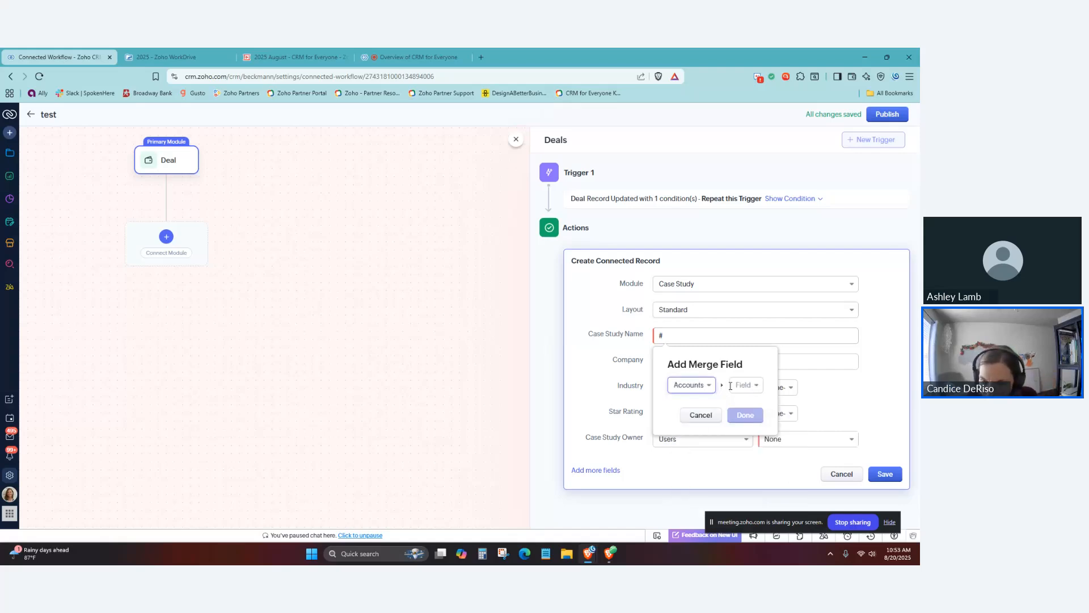
{"action": "left_click", "coordinate": [747, 385]}
{"action": "left_click", "coordinate": [785, 470]}
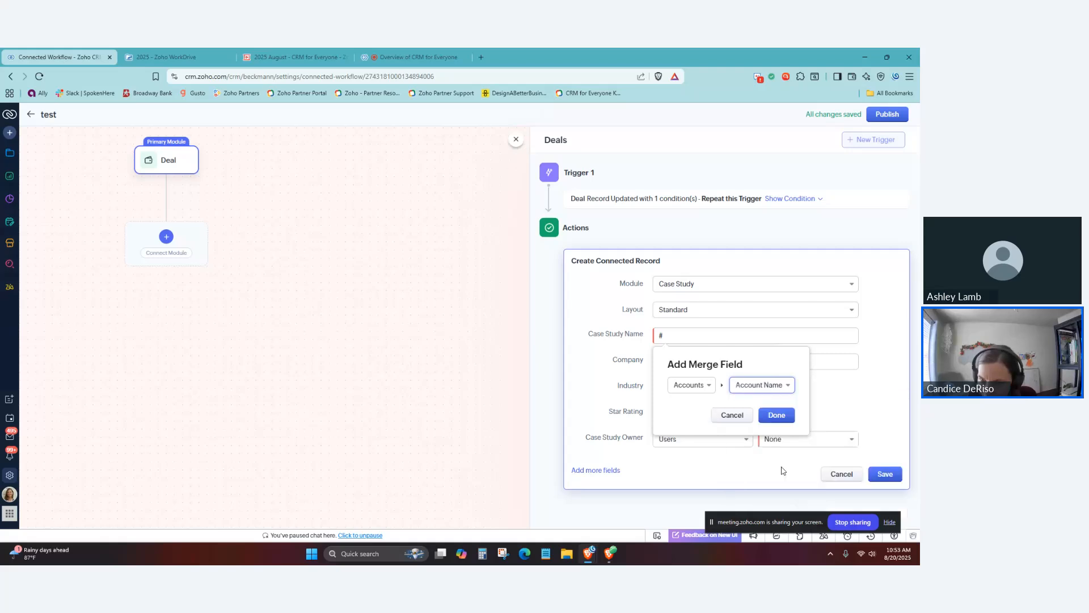
{"action": "left_click", "coordinate": [777, 415]}
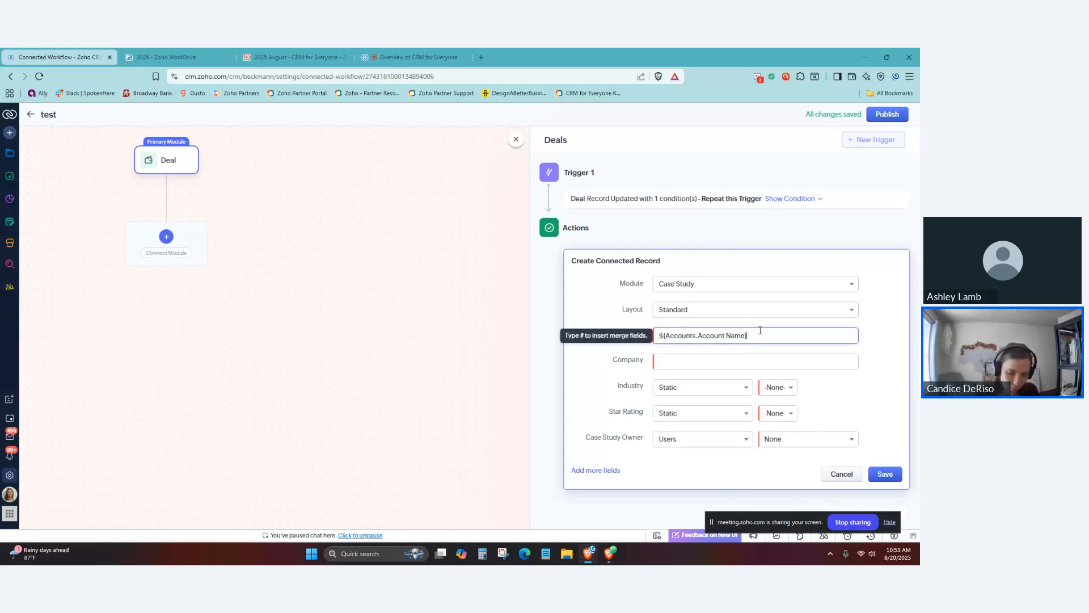
Step: Append a colon, a space and the Deals Deal Name merge field to the Case Study Name
{"action": "type", "text": ": "}
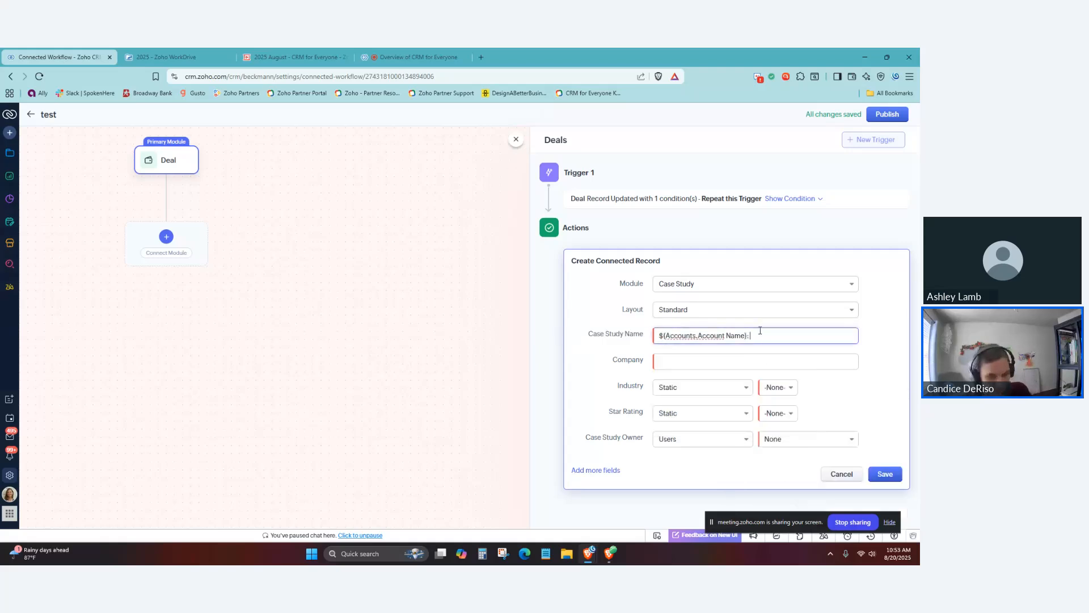
{"action": "type", "text": "#"}
{"action": "left_click", "coordinate": [785, 386]}
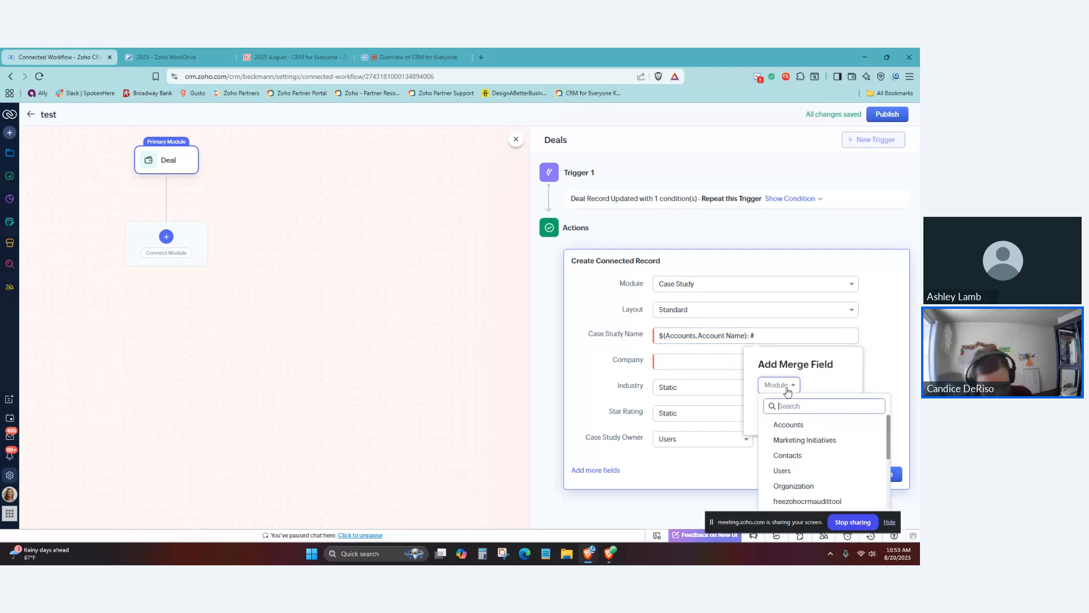
{"action": "type", "text": "dea"}
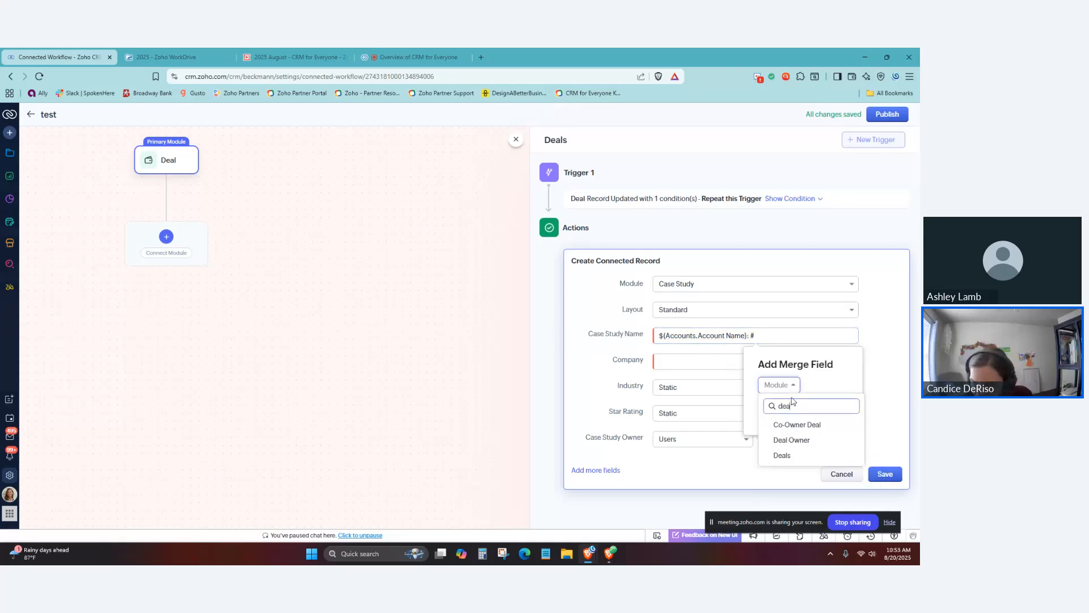
{"action": "left_click", "coordinate": [793, 454]}
{"action": "left_click", "coordinate": [824, 385]}
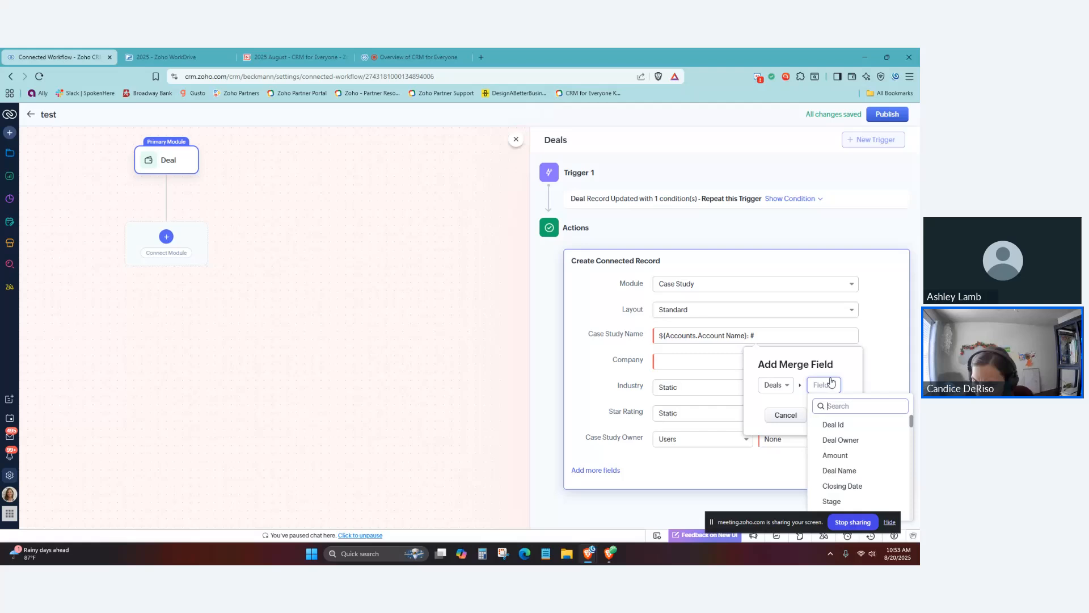
{"action": "left_click", "coordinate": [850, 472]}
{"action": "left_click", "coordinate": [839, 416]}
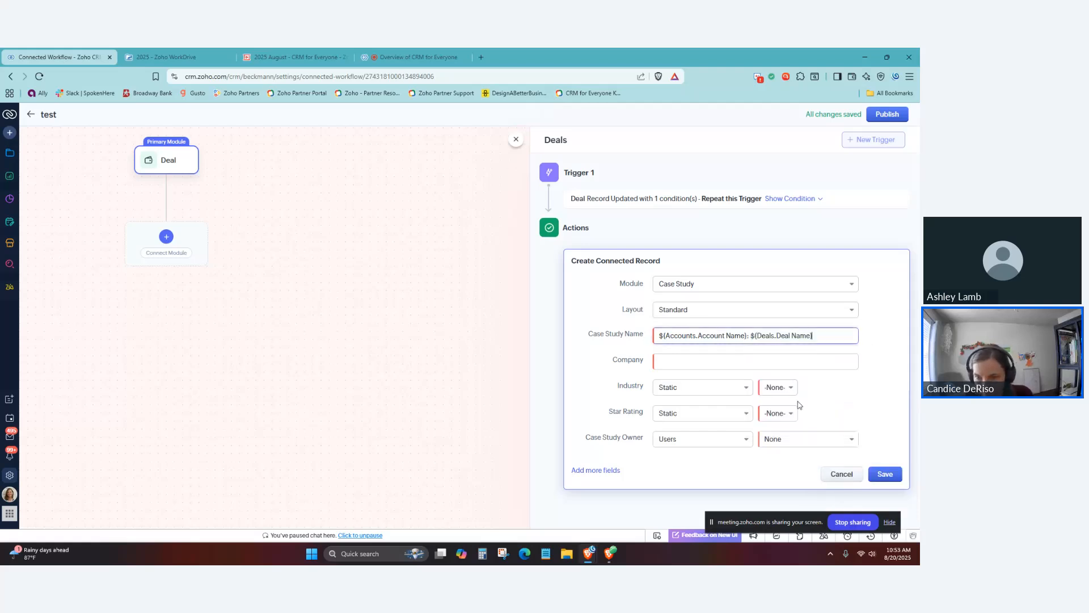
Step: Fill the Company field with the Accounts Parent Account merge field
{"action": "left_click", "coordinate": [708, 362]}
{"action": "type", "text": "#"}
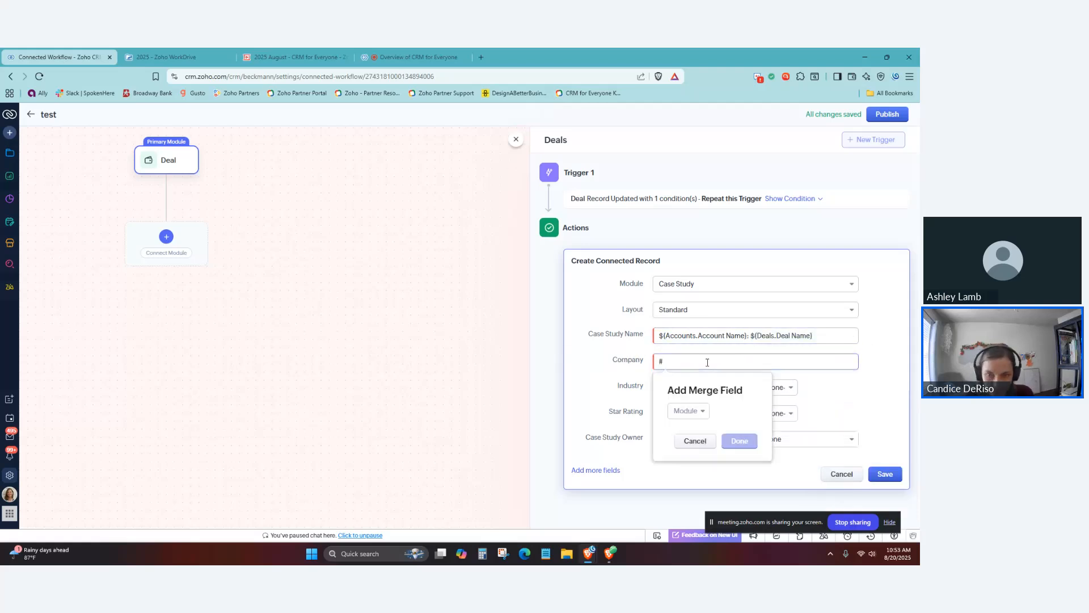
{"action": "left_click", "coordinate": [688, 410]}
{"action": "left_click", "coordinate": [698, 450]}
{"action": "left_click", "coordinate": [754, 410]}
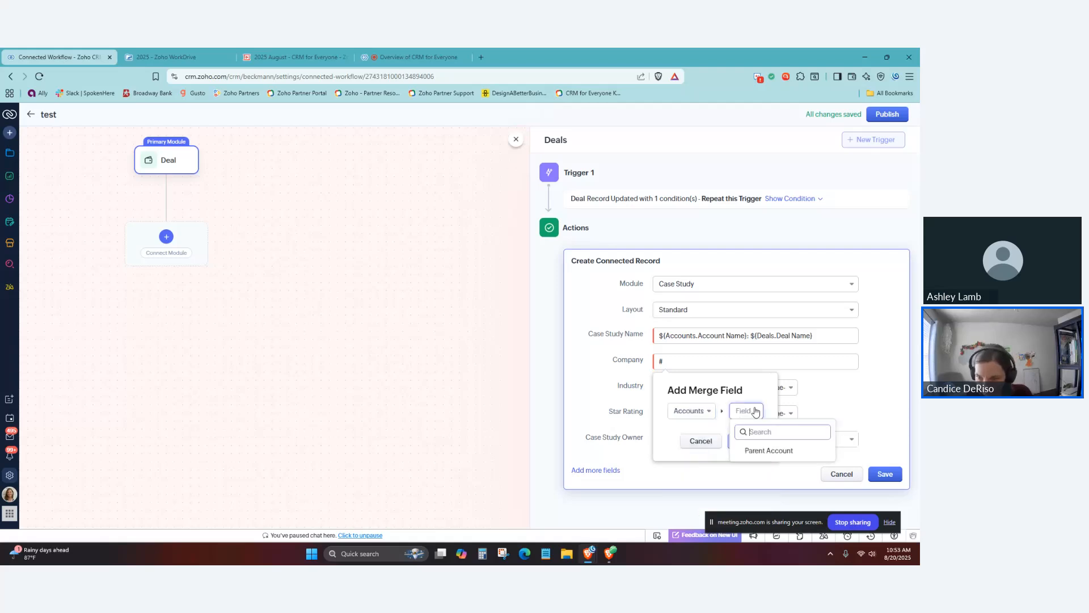
{"action": "left_click", "coordinate": [758, 451]}
{"action": "left_click", "coordinate": [778, 440]}
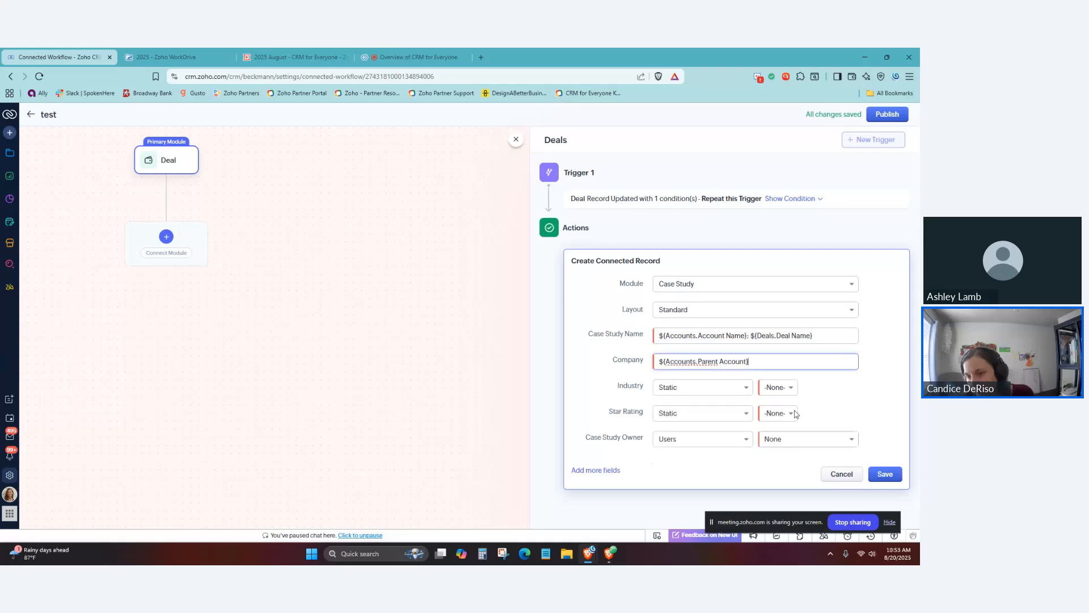
{"action": "left_click", "coordinate": [850, 394]}
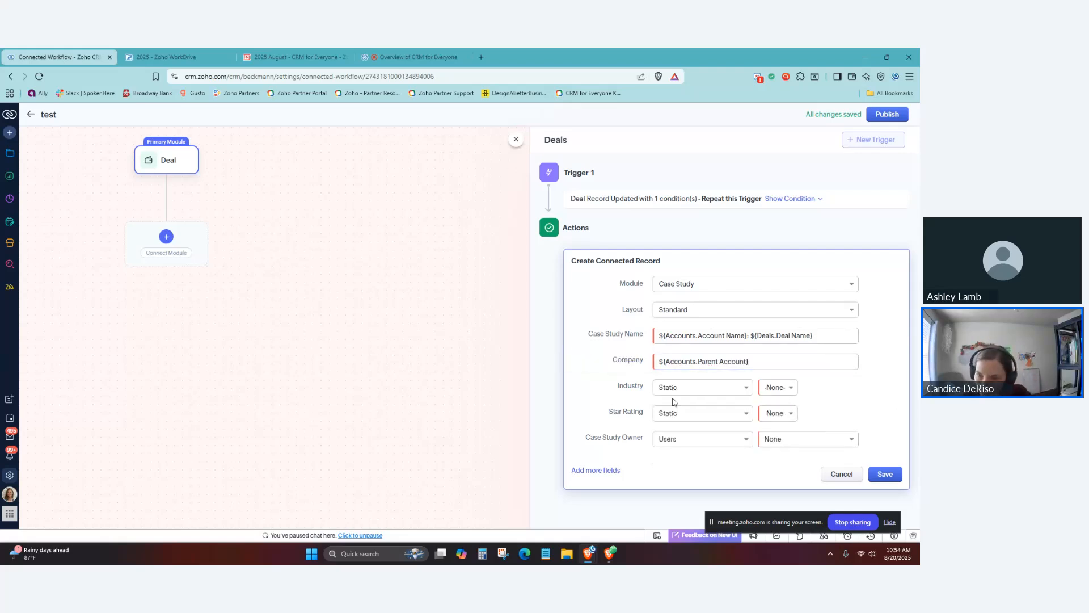
{"action": "left_click", "coordinate": [787, 393]}
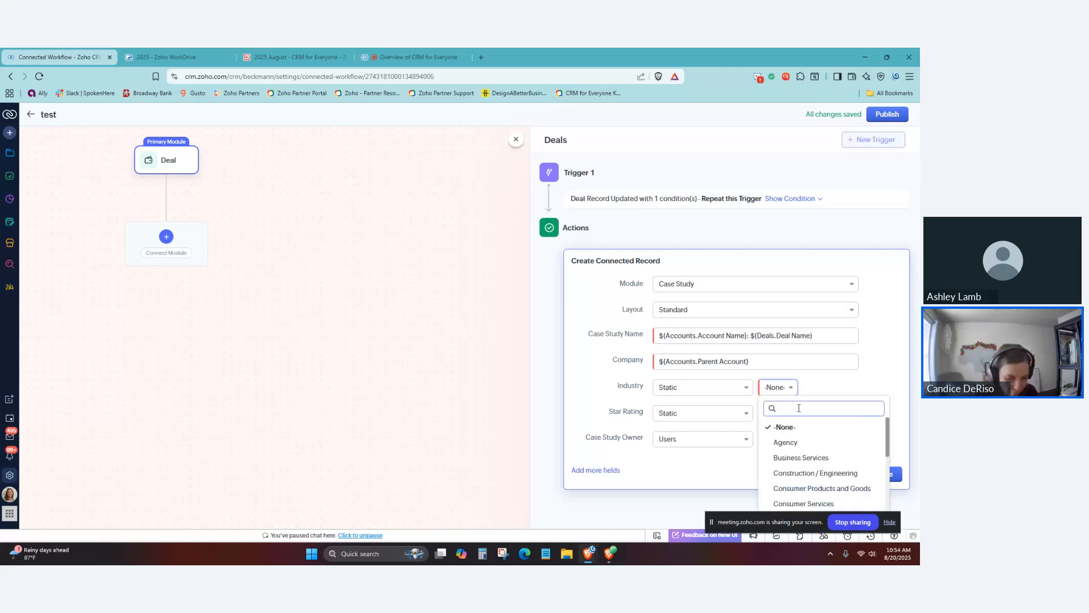
{"action": "type", "text": "ind"}
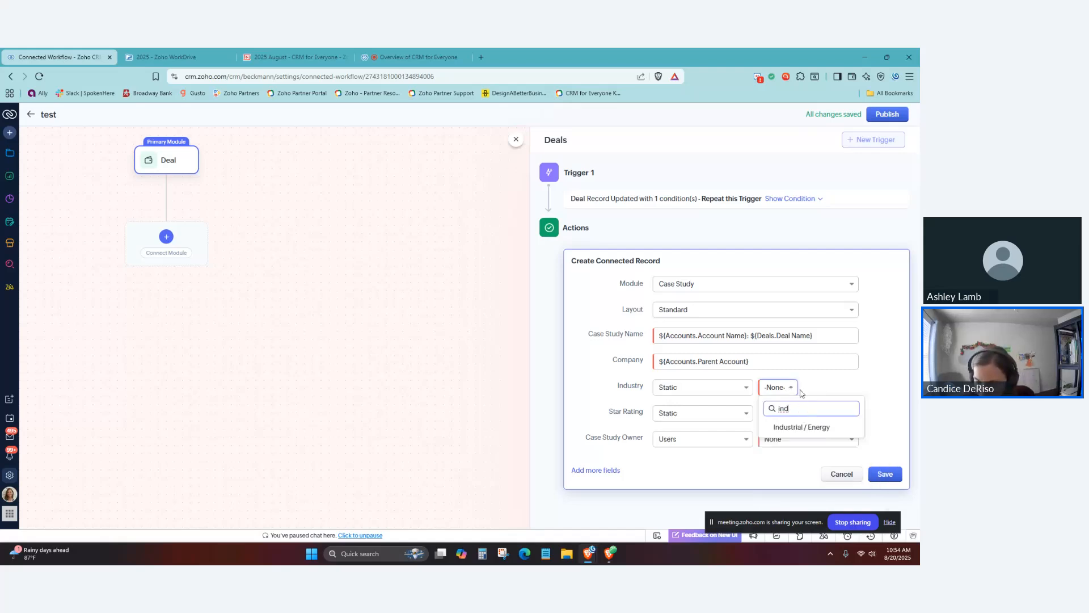
{"action": "left_click", "coordinate": [788, 387]}
{"action": "left_click", "coordinate": [787, 390]}
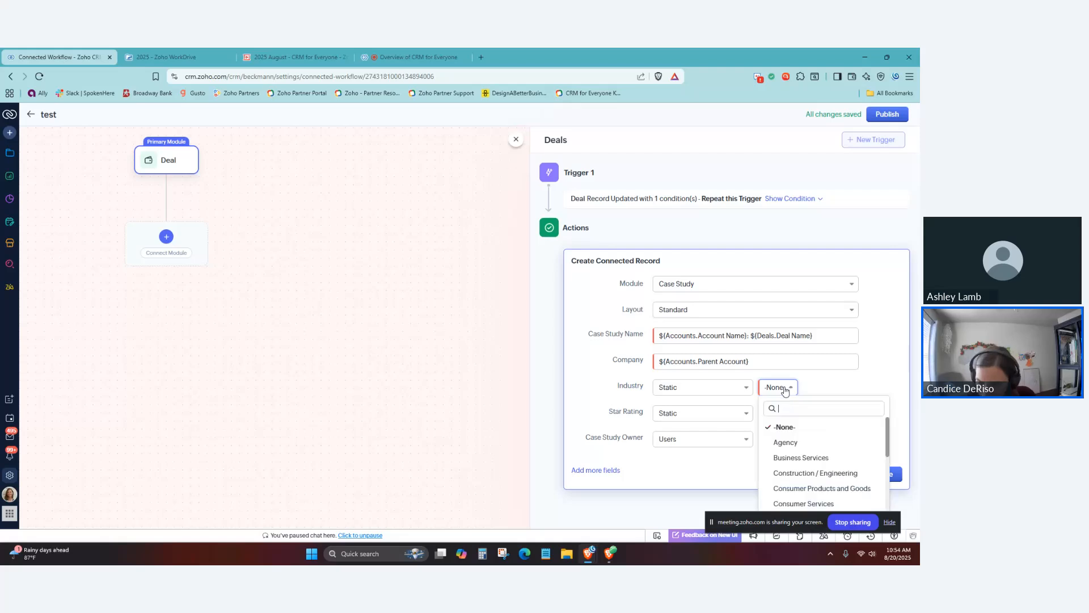
{"action": "scroll", "coordinate": [808, 454], "scroll_direction": "down", "scroll_amount": 3}
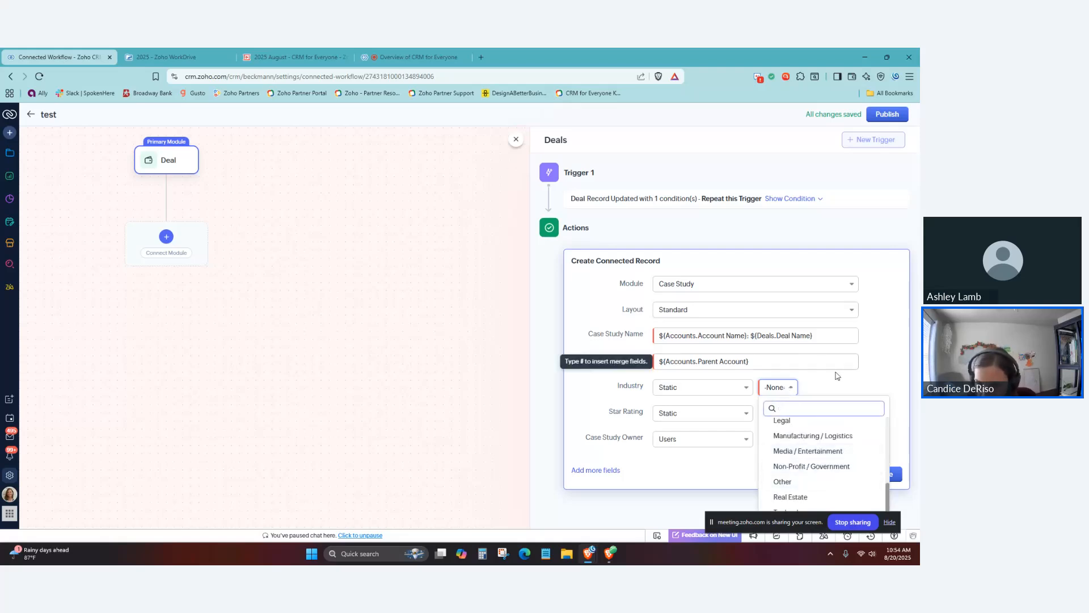
{"action": "left_click", "coordinate": [685, 425]}
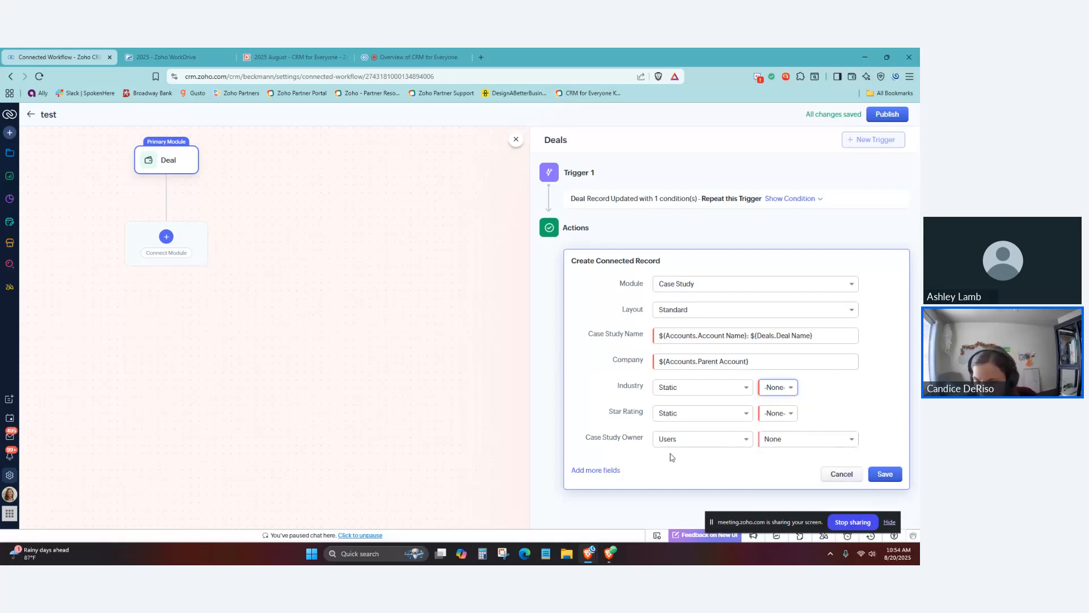
Step: Set the Case Study Owner to Logged in User and try to save the action
{"action": "left_click", "coordinate": [834, 440]}
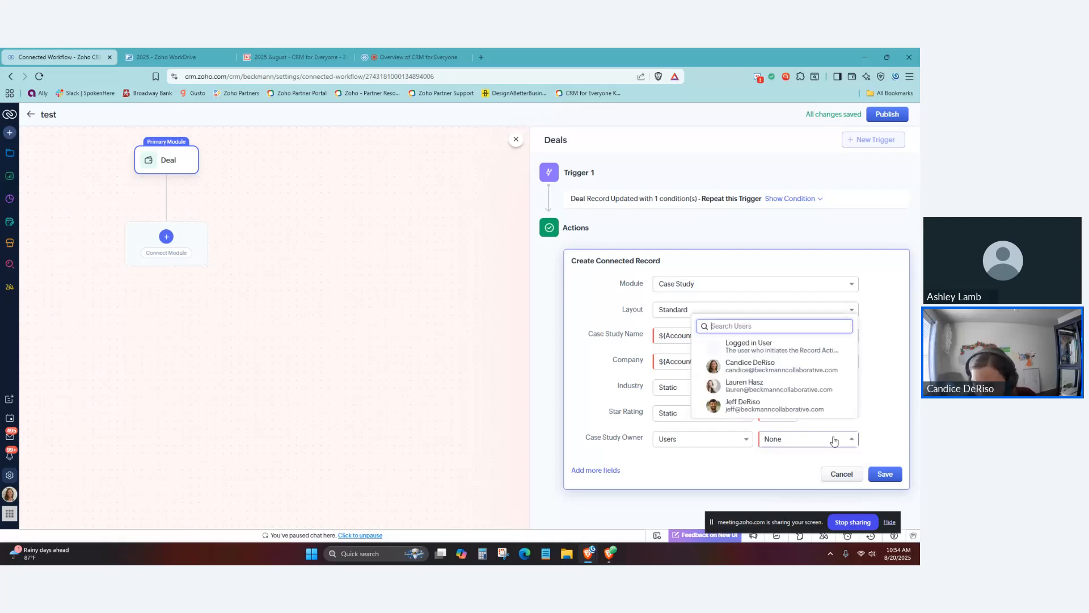
{"action": "left_click", "coordinate": [762, 348]}
{"action": "left_click", "coordinate": [881, 474]}
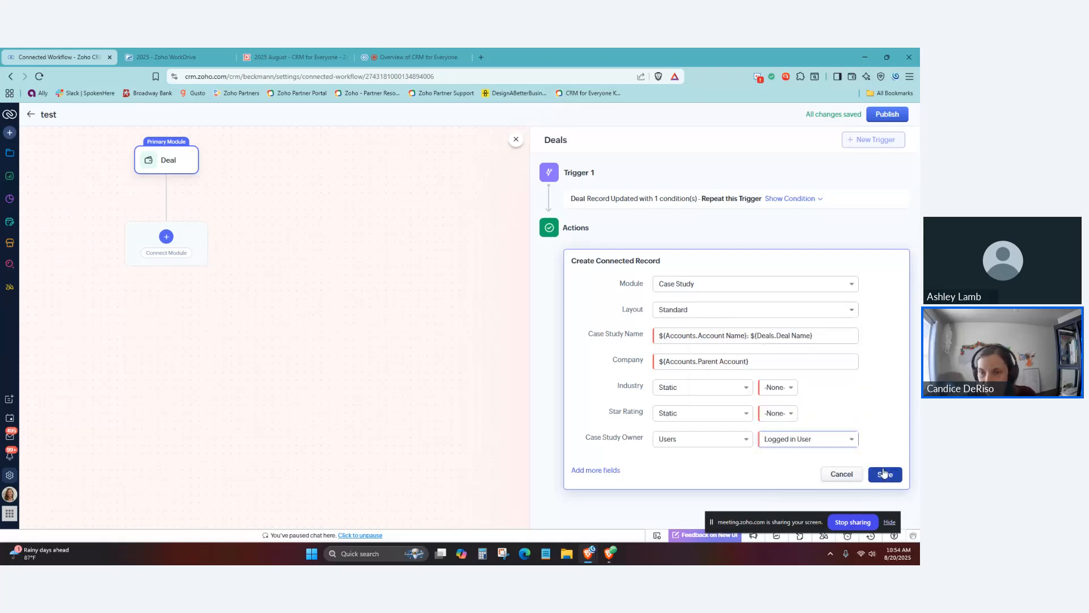
Step: Set the required Industry to Agency and Star Rating to 1, and save the Case Study creation action
{"action": "left_click", "coordinate": [791, 443]}
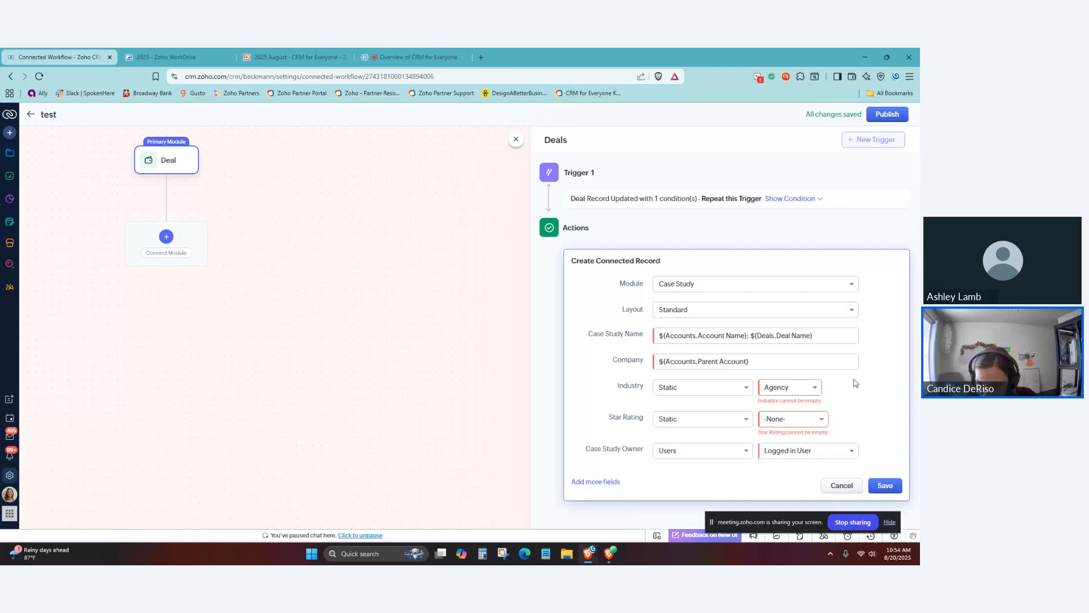
{"action": "left_click", "coordinate": [808, 430]}
{"action": "left_click", "coordinate": [778, 454]}
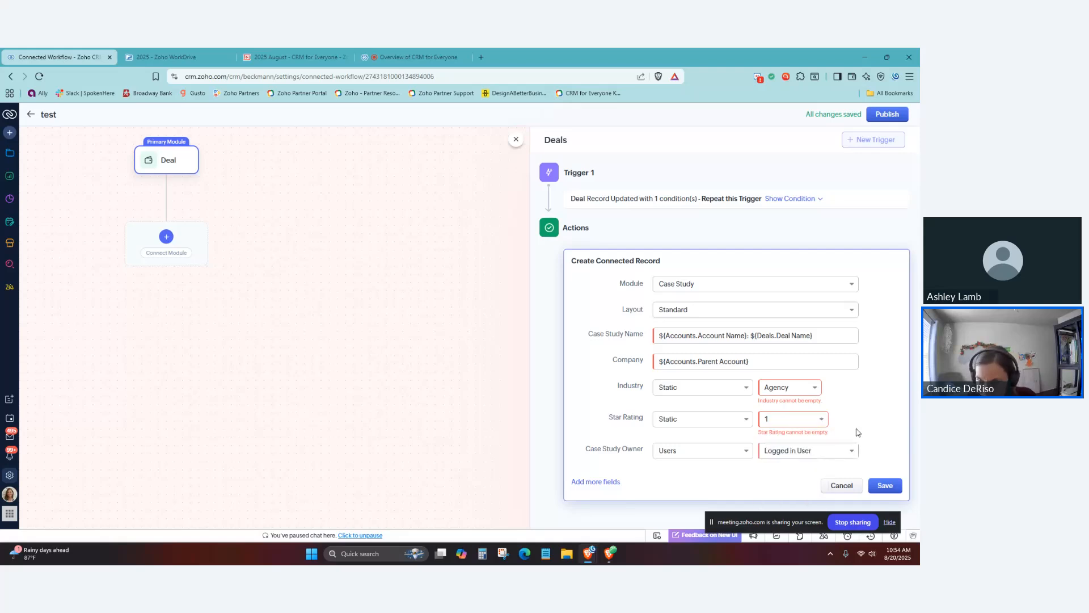
{"action": "left_click", "coordinate": [884, 485]}
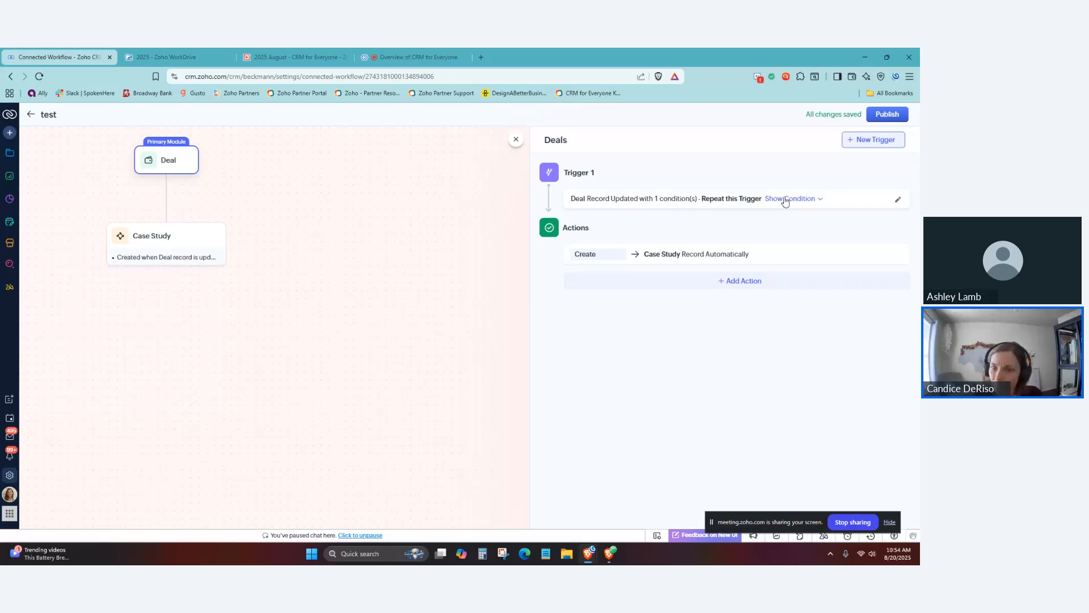
{"action": "left_click", "coordinate": [747, 281]}
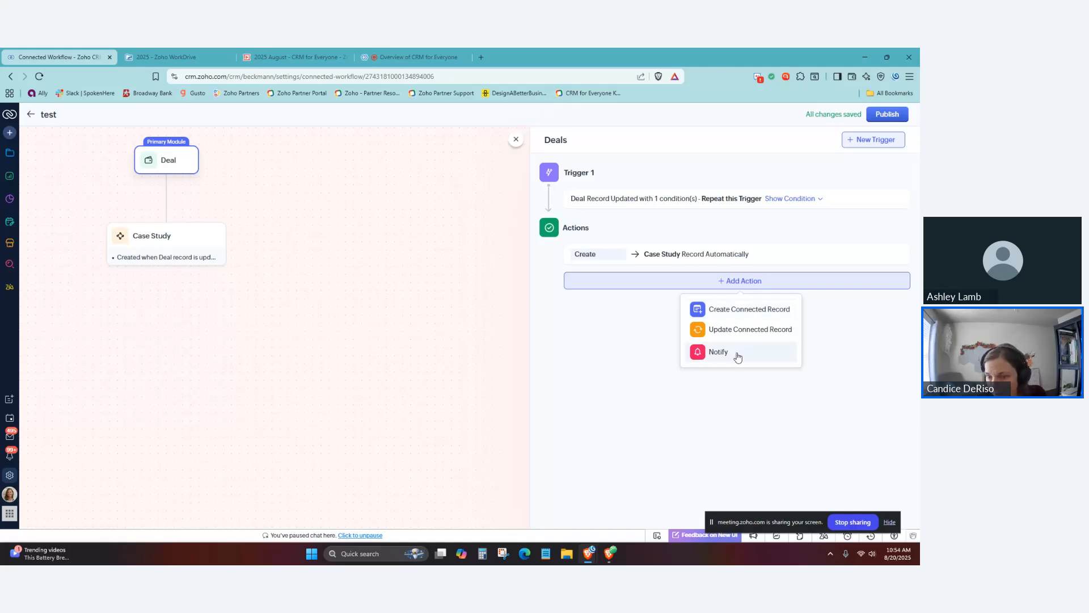
{"action": "left_click", "coordinate": [736, 332]}
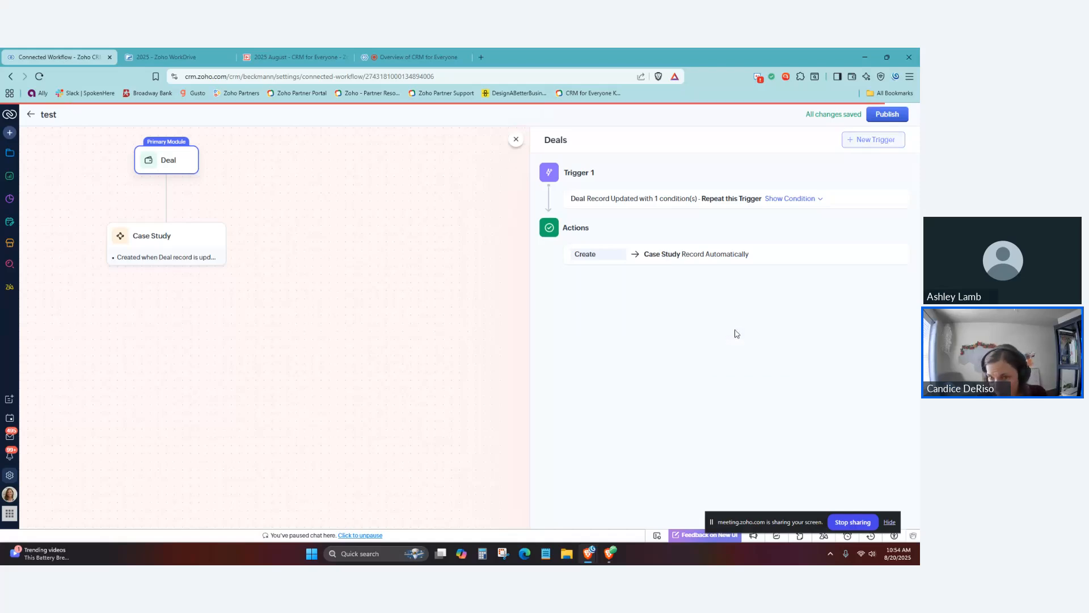
{"action": "left_click", "coordinate": [694, 335]}
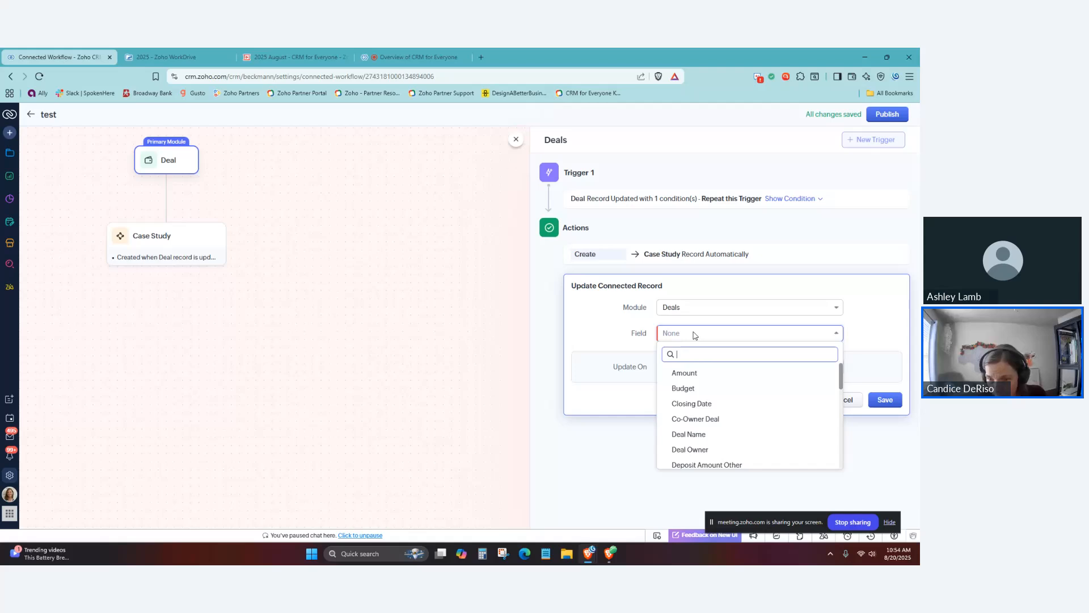
{"action": "scroll", "coordinate": [730, 416], "scroll_direction": "down", "scroll_amount": 5}
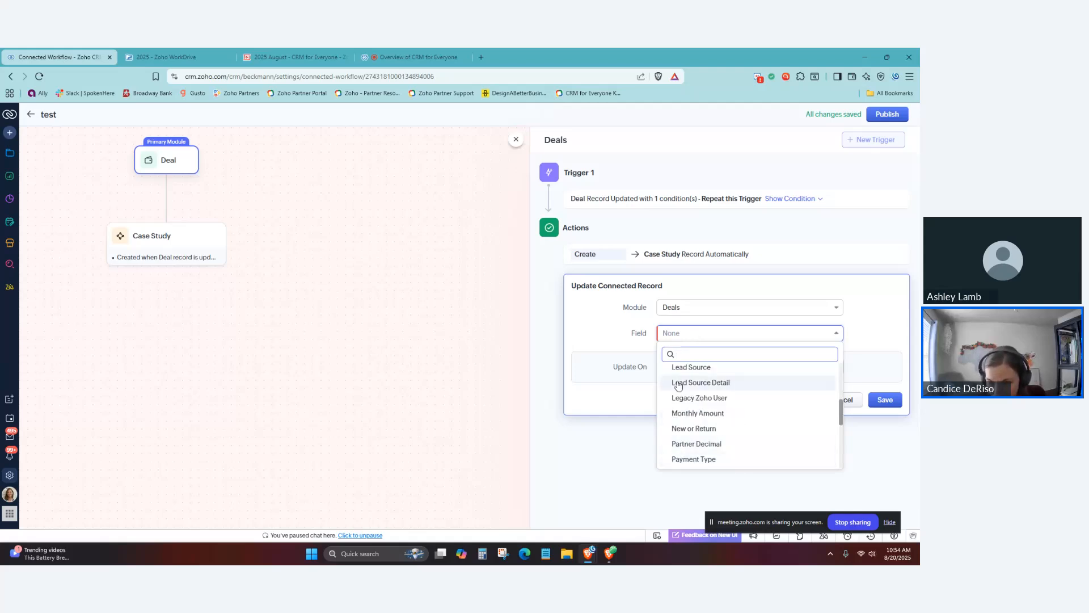
{"action": "scroll", "coordinate": [684, 384], "scroll_direction": "up", "scroll_amount": 5}
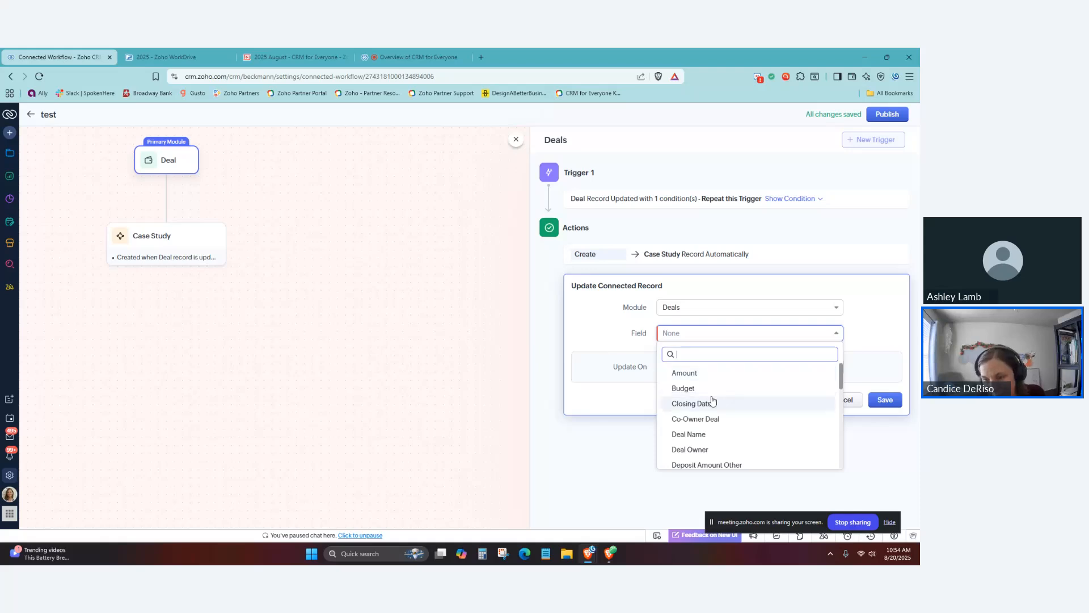
{"action": "scroll", "coordinate": [716, 439], "scroll_direction": "down", "scroll_amount": 3}
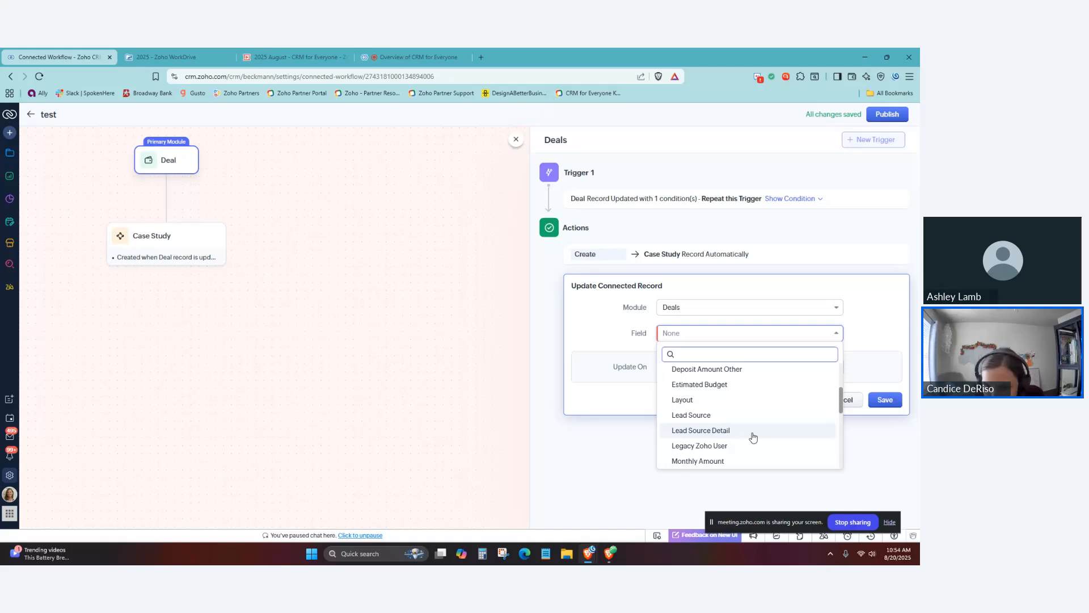
{"action": "left_click", "coordinate": [716, 431]}
{"action": "left_click", "coordinate": [716, 359]}
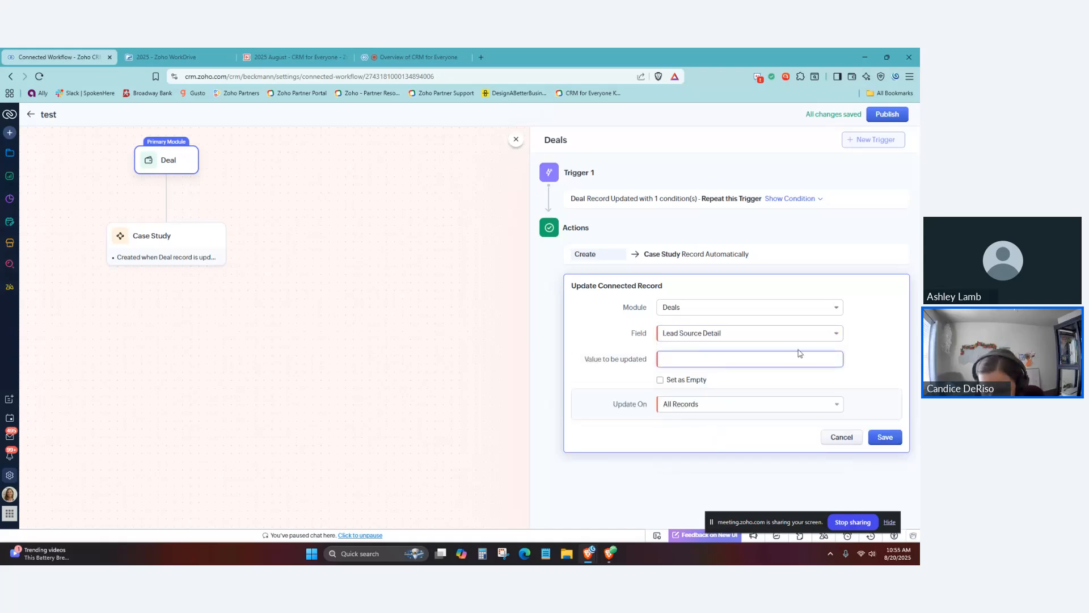
{"action": "left_click", "coordinate": [706, 404]}
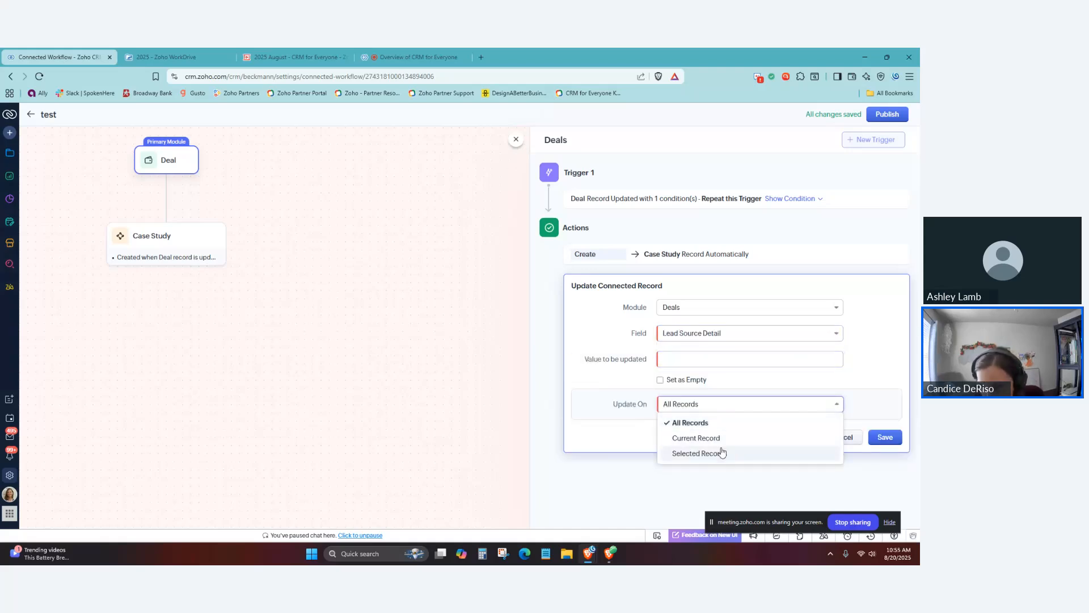
{"action": "left_click", "coordinate": [718, 439]}
{"action": "left_click", "coordinate": [847, 439]}
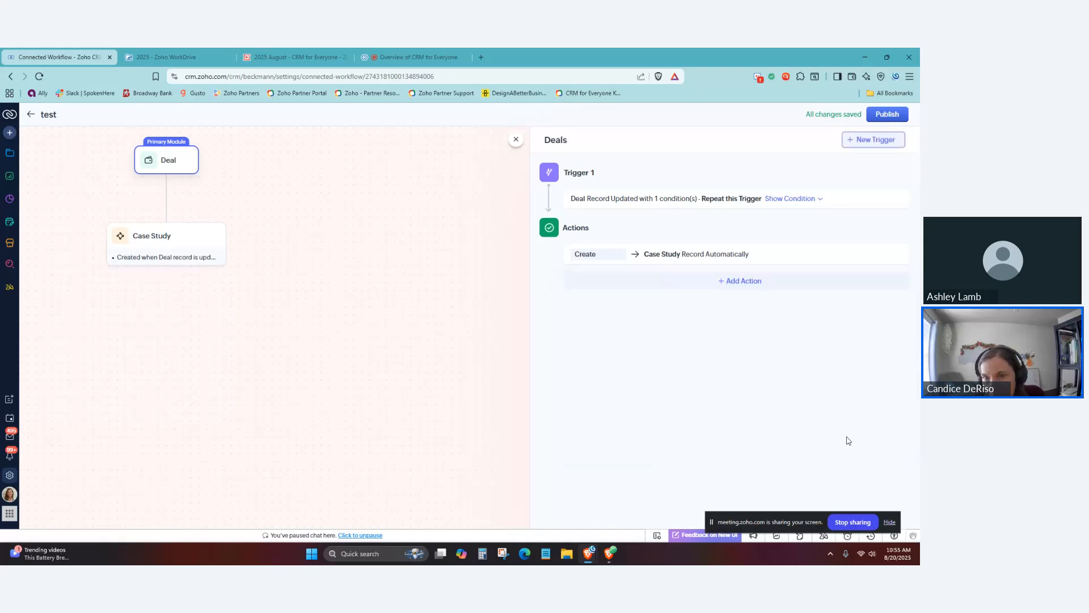
Step: Start a Notify action under Trigger 1 to view its email notification settings
{"action": "left_click", "coordinate": [738, 281]}
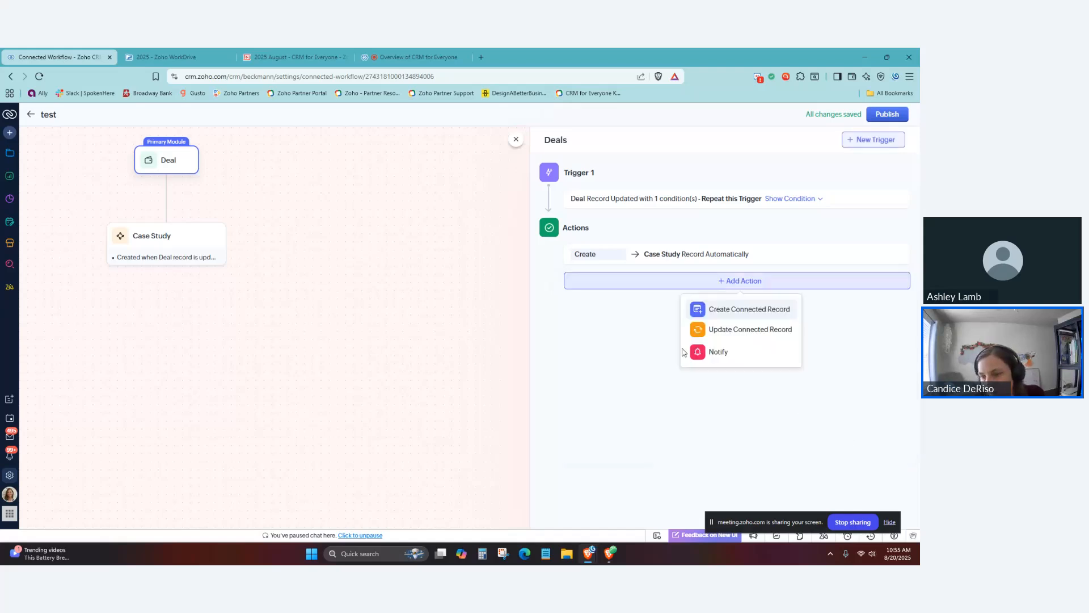
{"action": "left_click", "coordinate": [725, 352]}
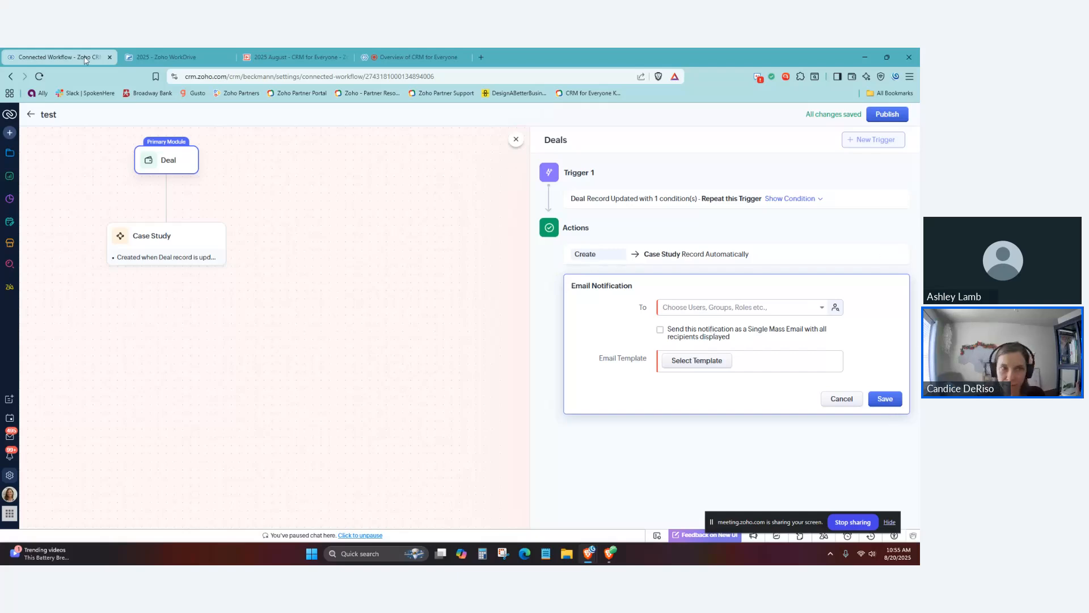
Step: Switch to the CRM for Everyone presentation in Zoho Show and present it, advancing to the Next Steps in CRM Journey slide
{"action": "left_click", "coordinate": [299, 58]}
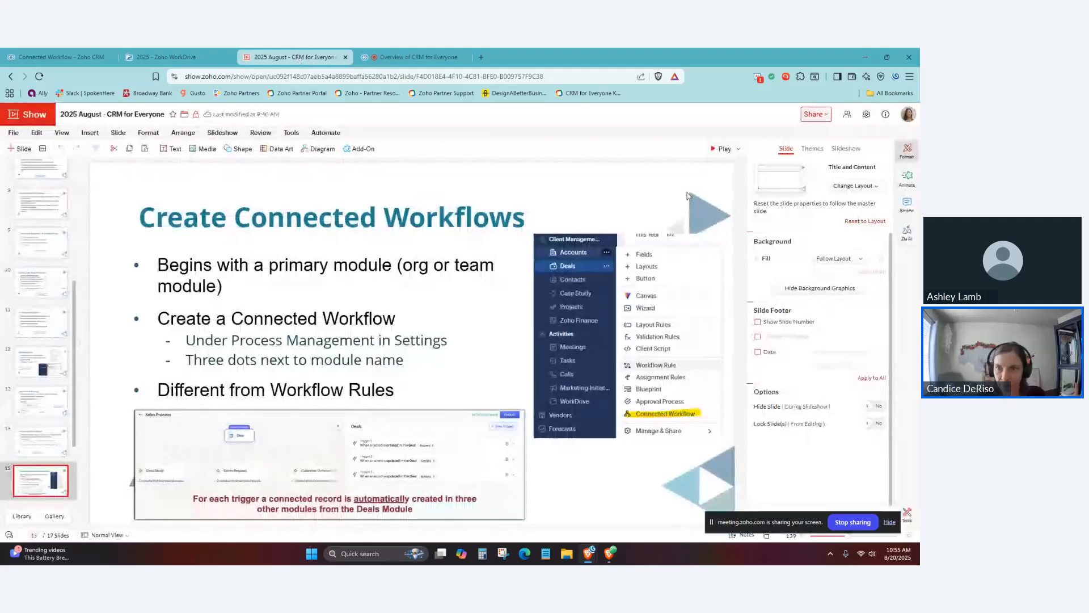
{"action": "left_click", "coordinate": [717, 149]}
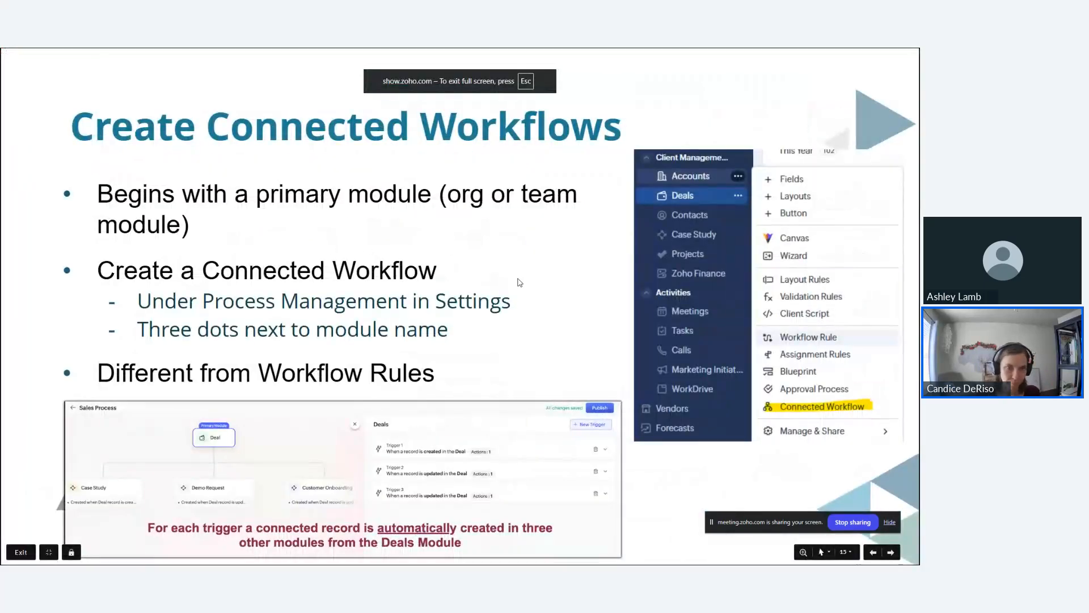
{"action": "key", "text": "Right"}
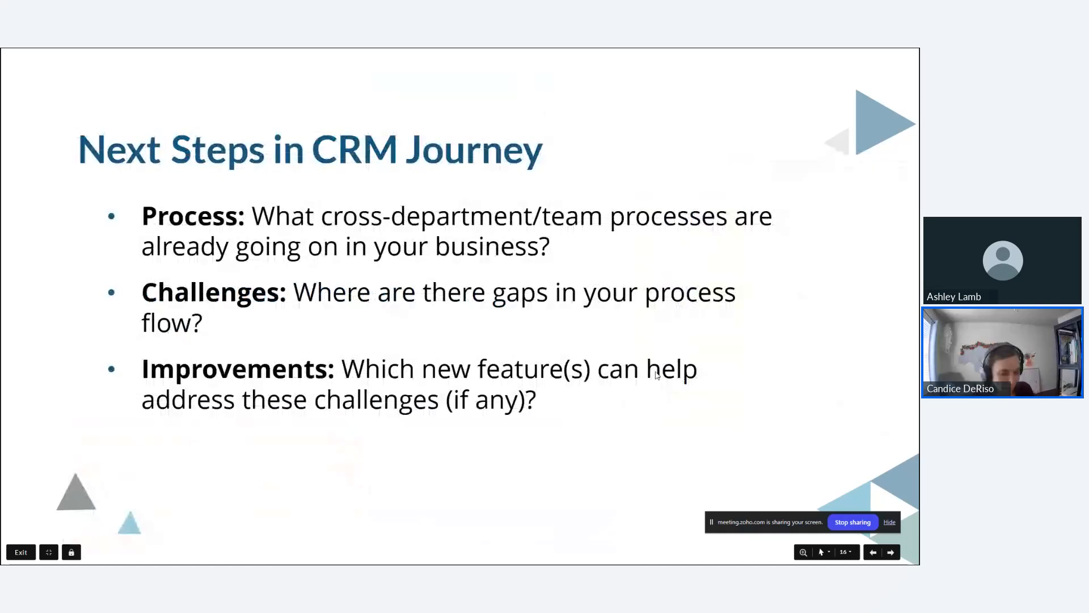